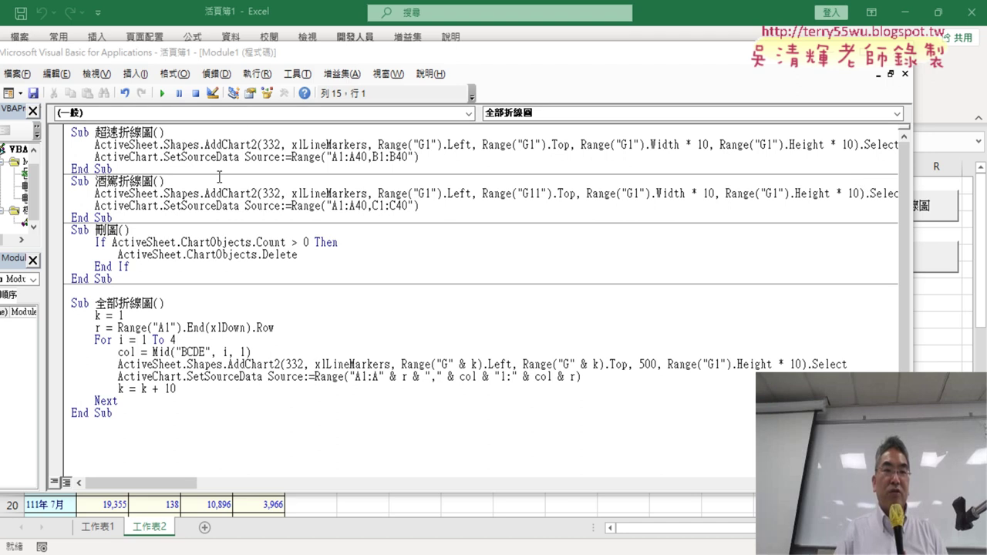
Step: Highlight the 超速折線圖 and 酒駕折線圖 macro names and the whole 刪圖 macro
{"action": "left_click_drag", "start_coordinate": [113, 133], "coordinate": [97, 132]}
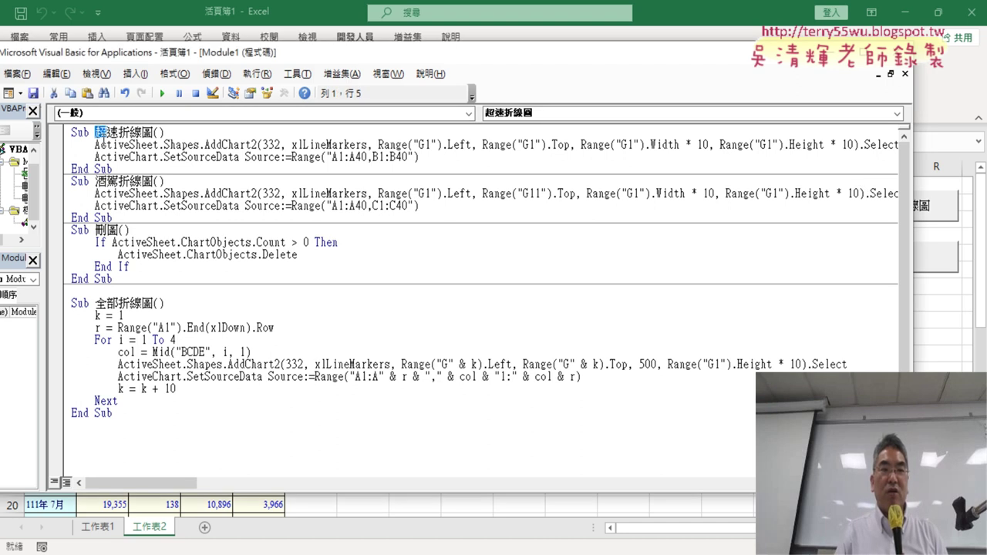
{"action": "left_click_drag", "start_coordinate": [117, 181], "coordinate": [94, 182]}
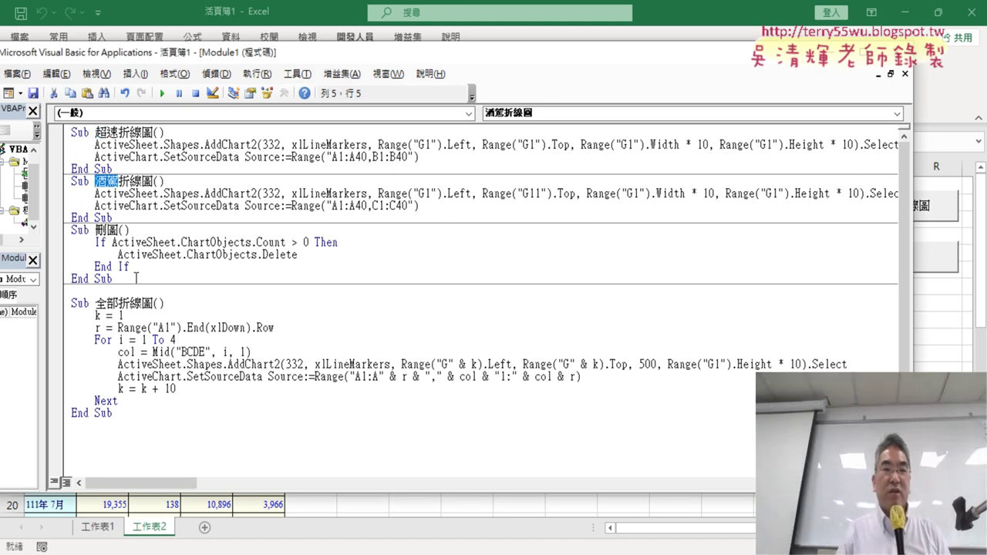
{"action": "left_click_drag", "start_coordinate": [136, 278], "coordinate": [67, 229]}
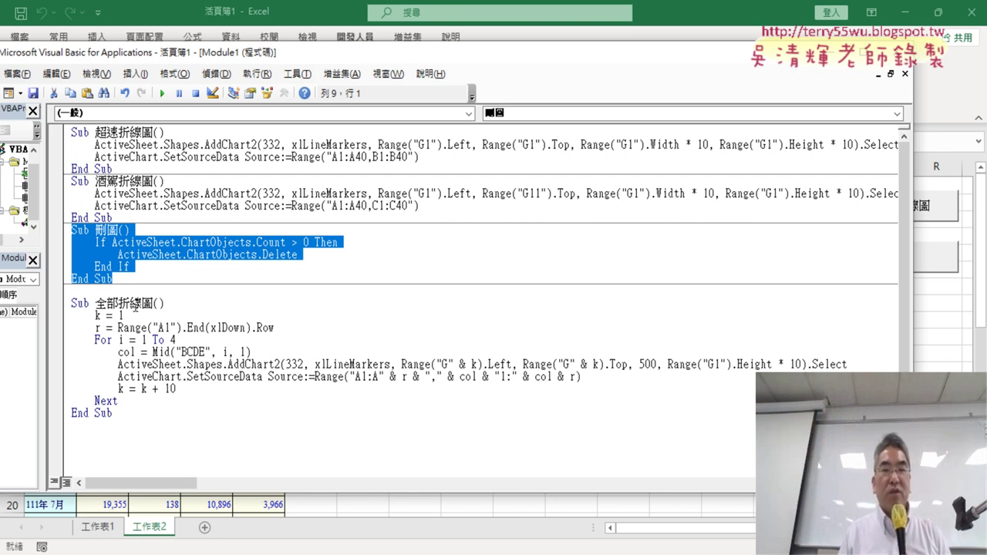
Step: Narrow the code window, draw the charts with 全部折線圖, then delete them with 刪圖
{"action": "left_click_drag", "start_coordinate": [913, 292], "coordinate": [551, 286]}
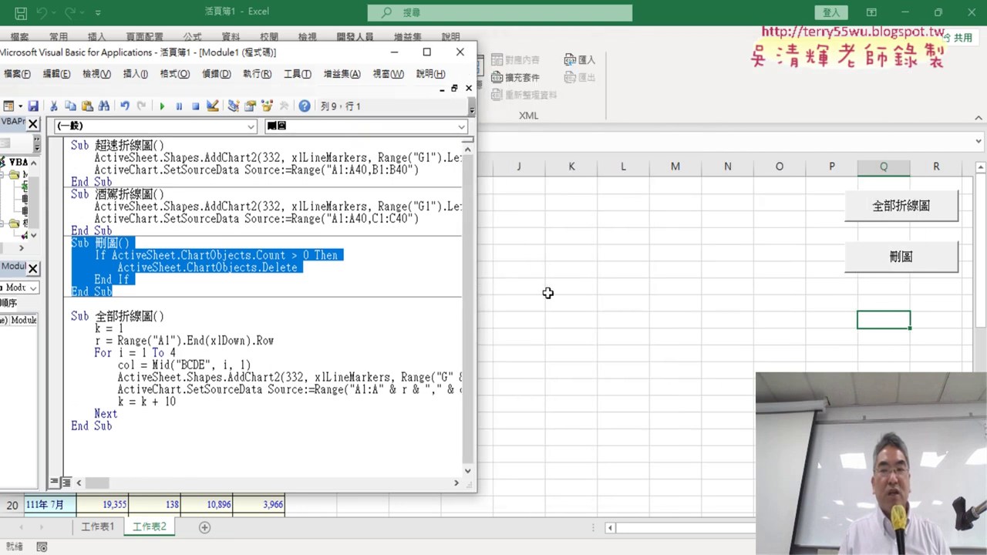
{"action": "left_click", "coordinate": [885, 204]}
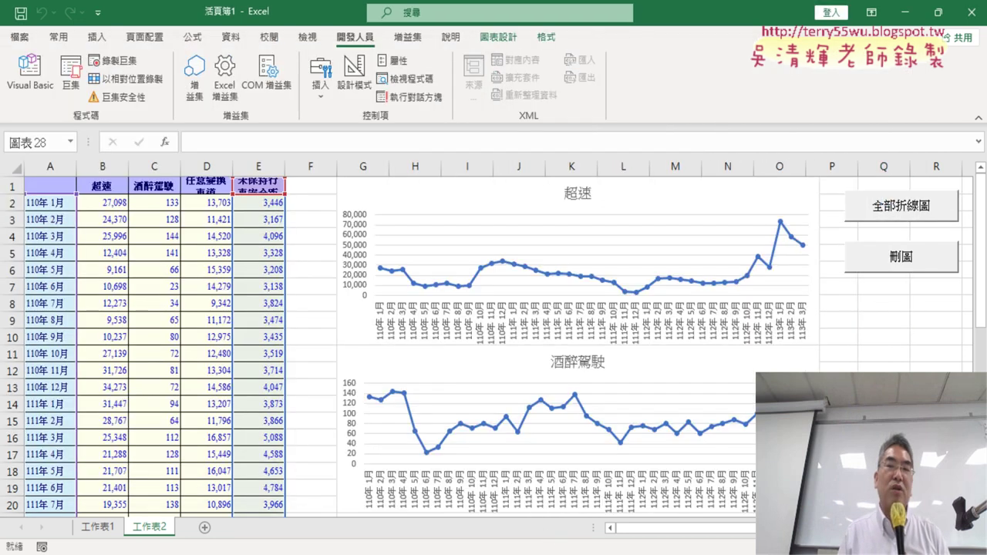
{"action": "left_click", "coordinate": [900, 266]}
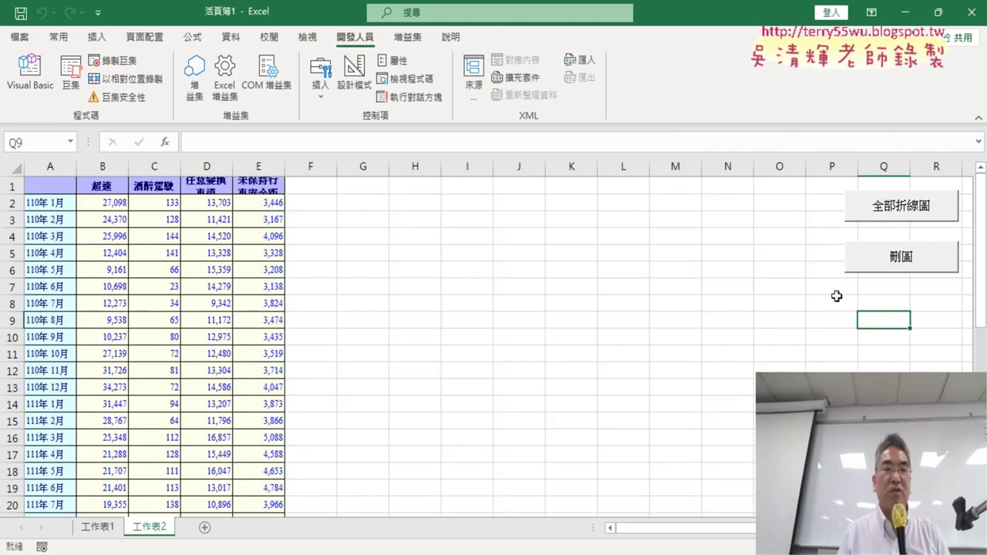
Step: Reopen the VBA editor at full width and select the 全部折線圖 macro body
{"action": "left_click", "coordinate": [29, 74]}
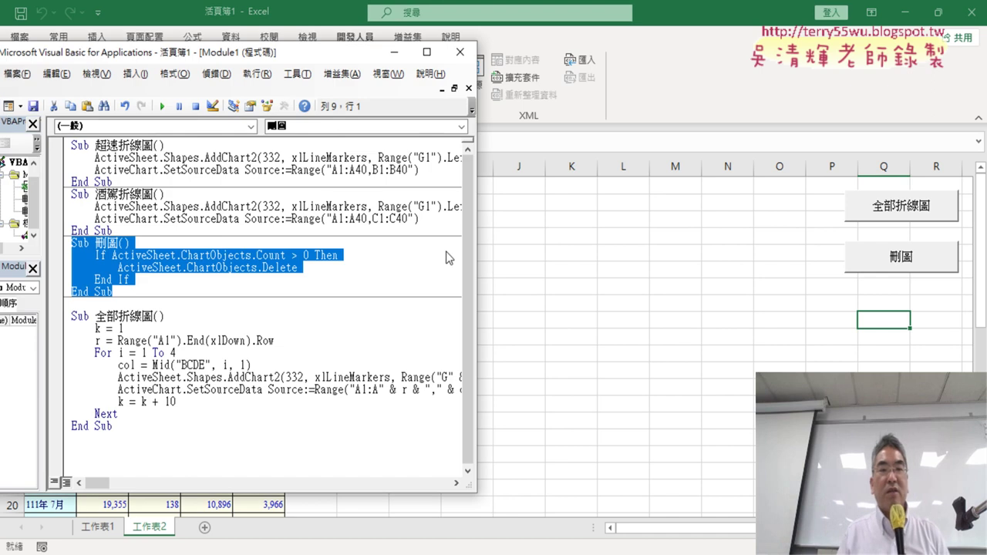
{"action": "left_click_drag", "start_coordinate": [476, 254], "coordinate": [899, 254]}
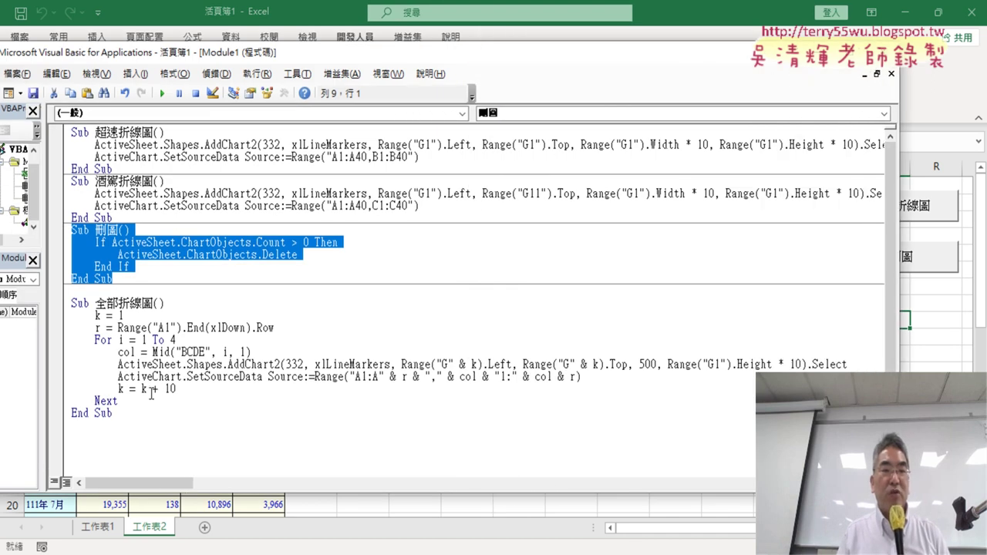
{"action": "left_click_drag", "start_coordinate": [120, 402], "coordinate": [60, 319]}
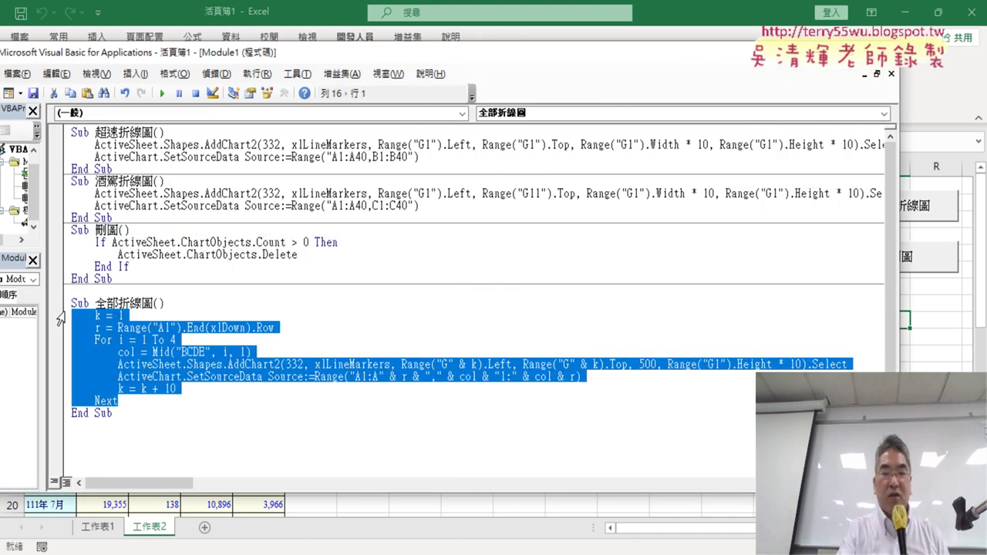
Step: Replace the 全部折線圖 body with the two chart lines copied from 超速折線圖
{"action": "key", "text": "Delete"}
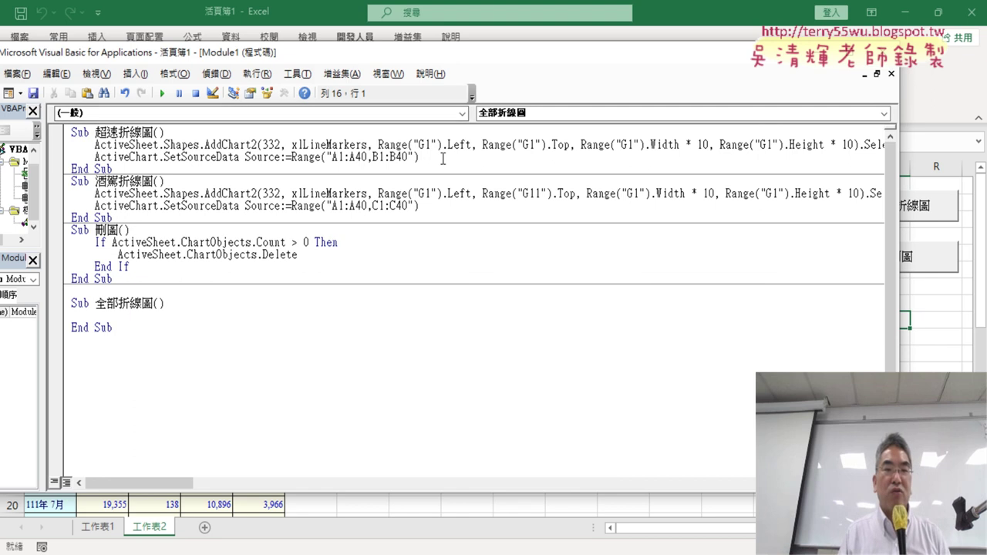
{"action": "left_click_drag", "start_coordinate": [444, 158], "coordinate": [37, 147]}
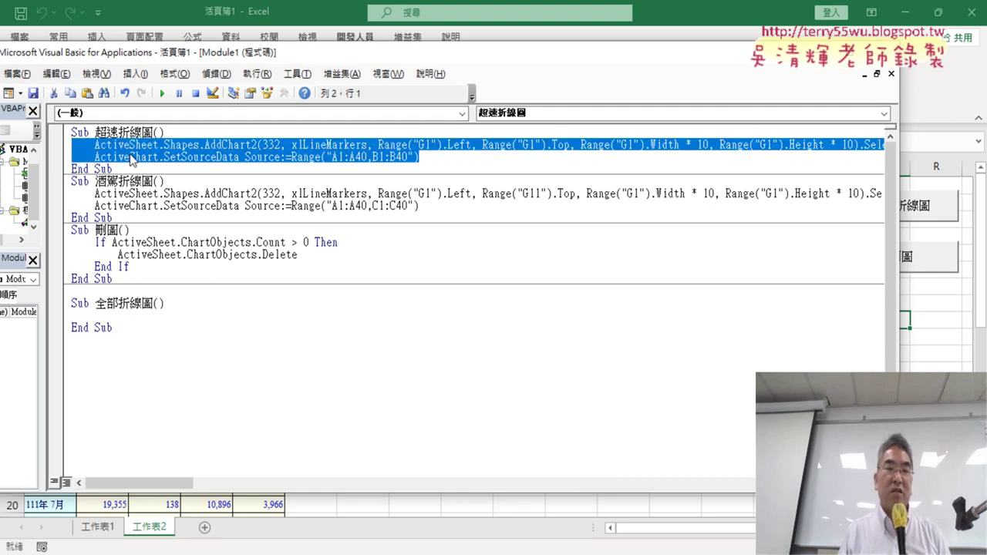
{"action": "left_click", "coordinate": [75, 316]}
{"action": "key", "text": "ctrl+v"}
Step: Add a For i = 1 To 4 … Next loop under the Sub line, noting the limit 4
{"action": "left_click", "coordinate": [227, 305]}
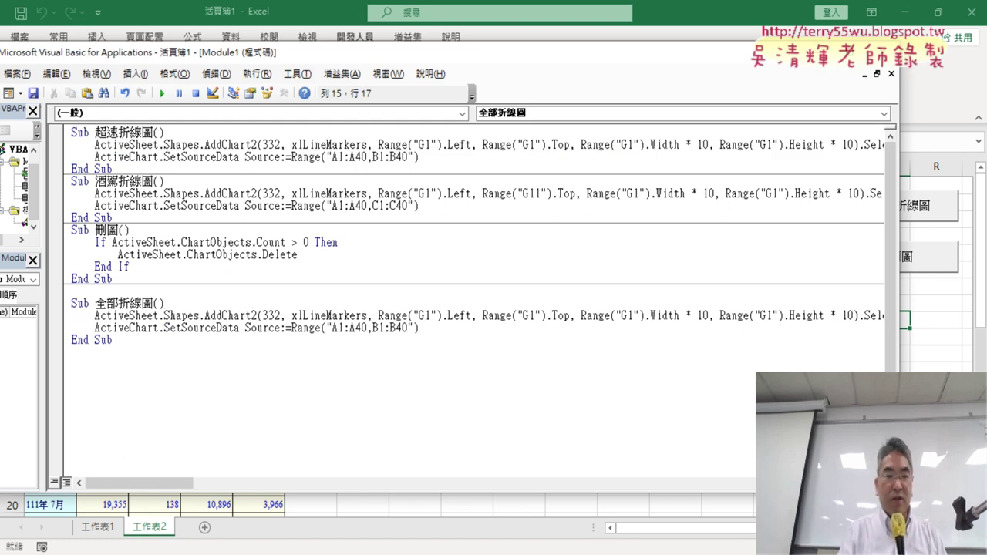
{"action": "key", "text": "Return"}
{"action": "key", "text": "Return"}
{"action": "key", "text": "Up"}
{"action": "key", "text": "Tab"}
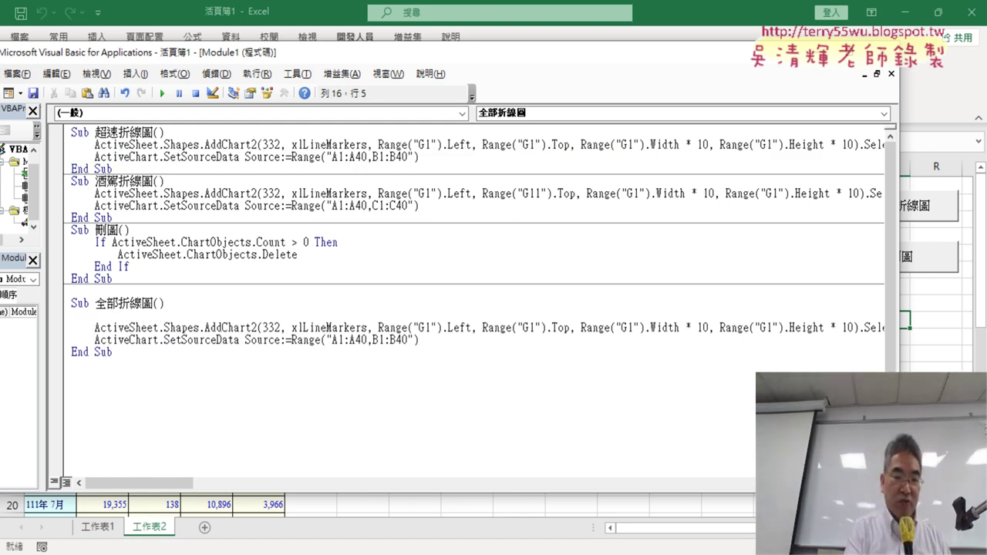
{"action": "type", "text": "for i"}
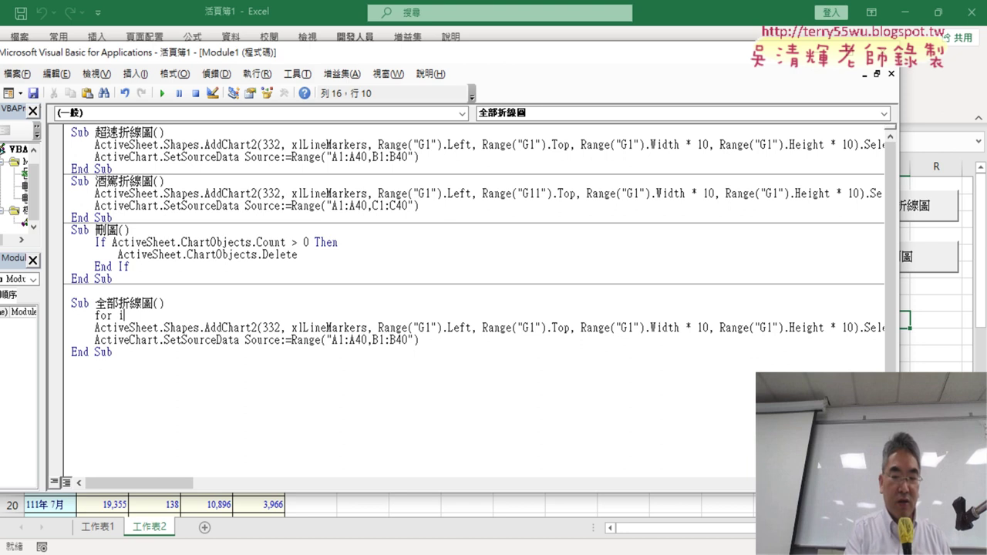
{"action": "type", "text": "=1 t"}
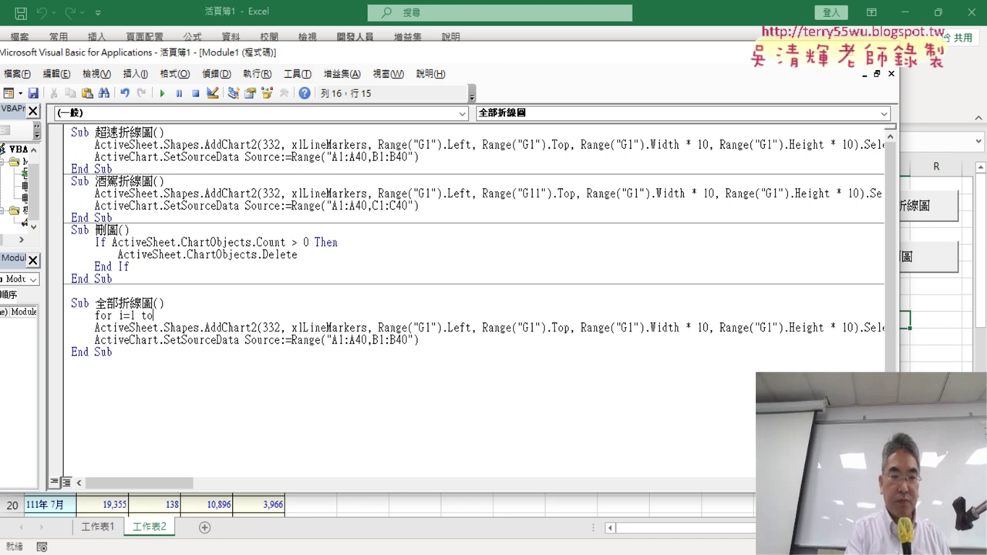
{"action": "type", "text": "o 4"}
{"action": "key", "text": "Return"}
{"action": "key", "text": "Return"}
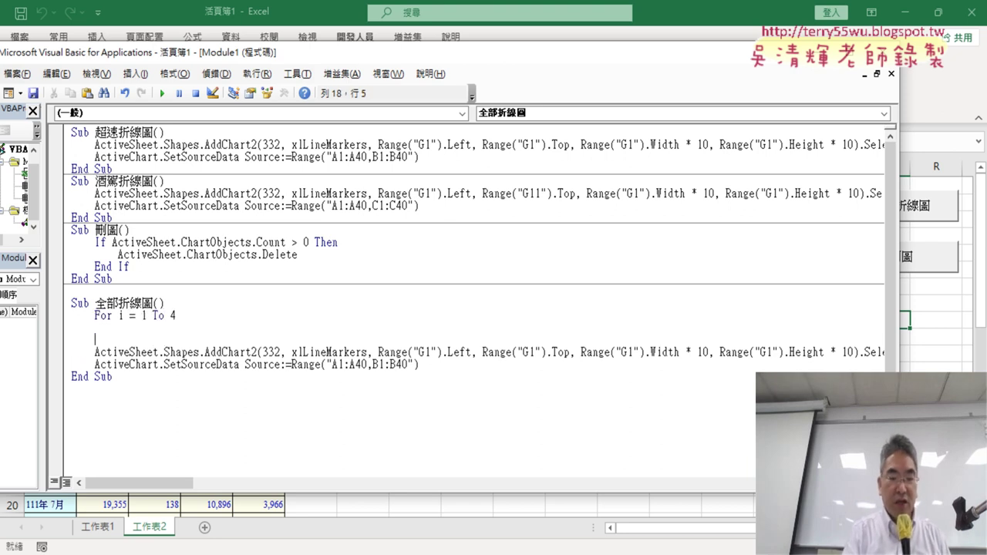
{"action": "type", "text": "next"}
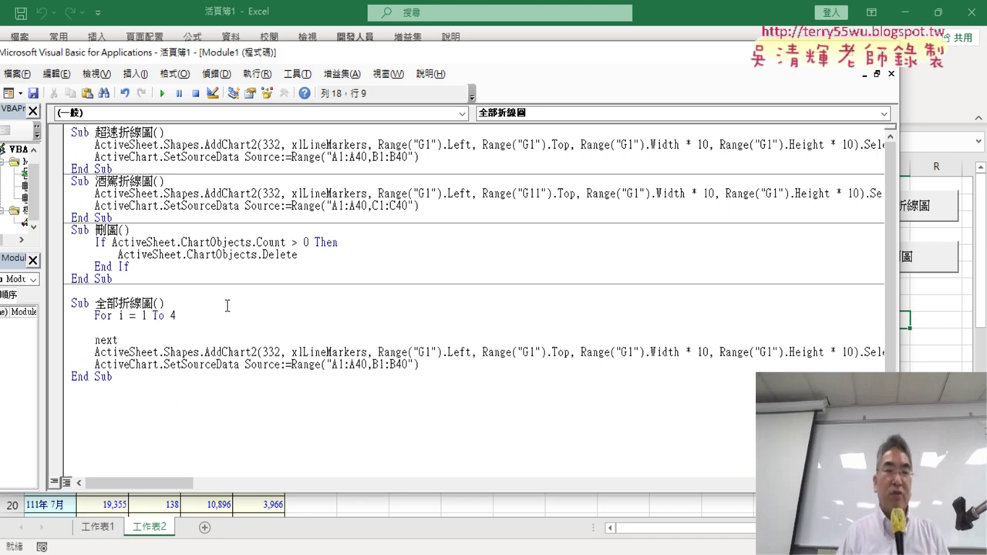
{"action": "left_click", "coordinate": [259, 264]}
{"action": "left_click_drag", "start_coordinate": [177, 316], "coordinate": [169, 316]}
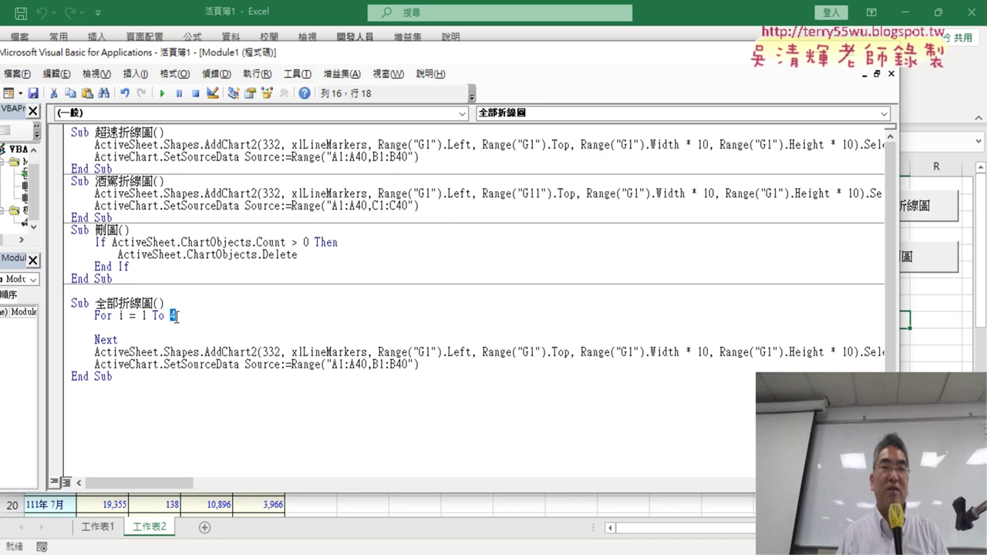
Step: Review the four data headers from 超速 in B1 across to E1, then return to the code
{"action": "key", "text": "alt+F11"}
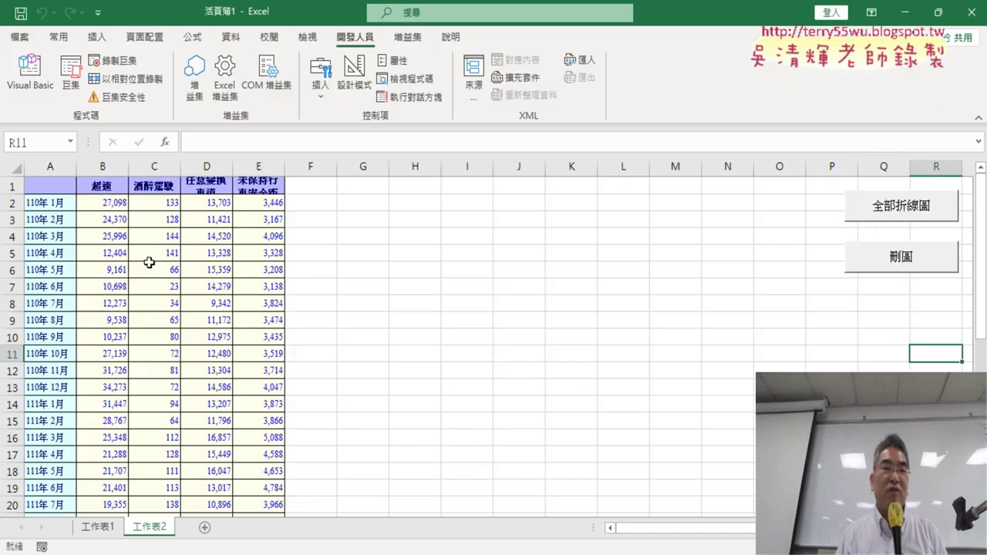
{"action": "left_click", "coordinate": [89, 185]}
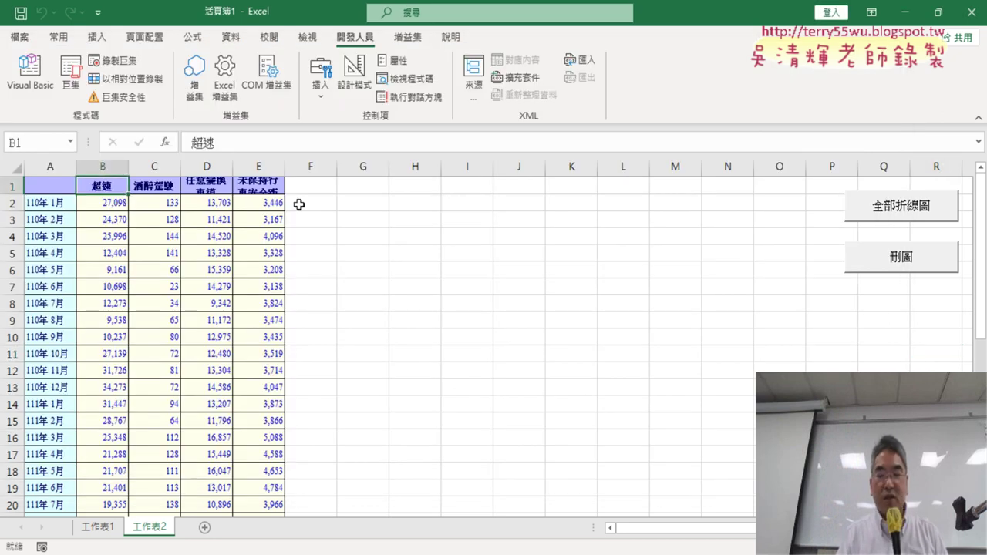
{"action": "key", "text": "Right"}
{"action": "key", "text": "Right"}
{"action": "key", "text": "Right"}
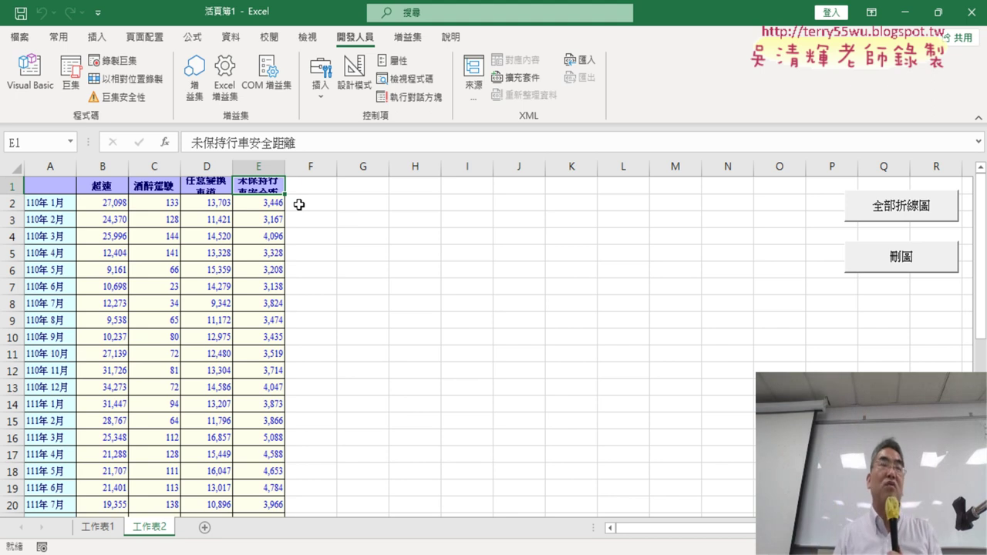
{"action": "left_click", "coordinate": [23, 71]}
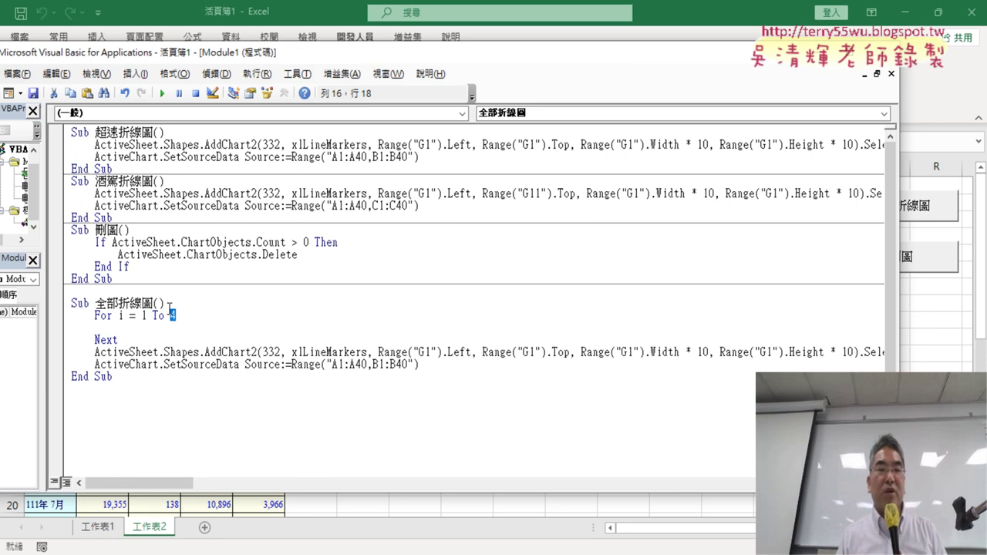
Step: Move the AddChart2 and SetSourceData lines inside the For i = 1 To 4 loop, indented
{"action": "left_click_drag", "start_coordinate": [429, 368], "coordinate": [52, 353]}
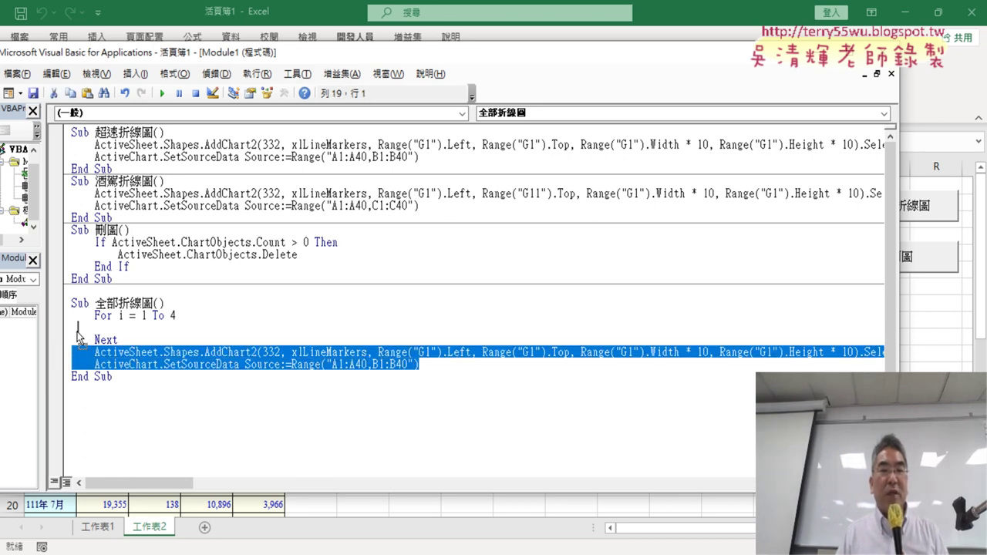
{"action": "left_click_drag", "start_coordinate": [77, 338], "coordinate": [78, 332]}
{"action": "left_click_drag", "start_coordinate": [423, 340], "coordinate": [47, 331]}
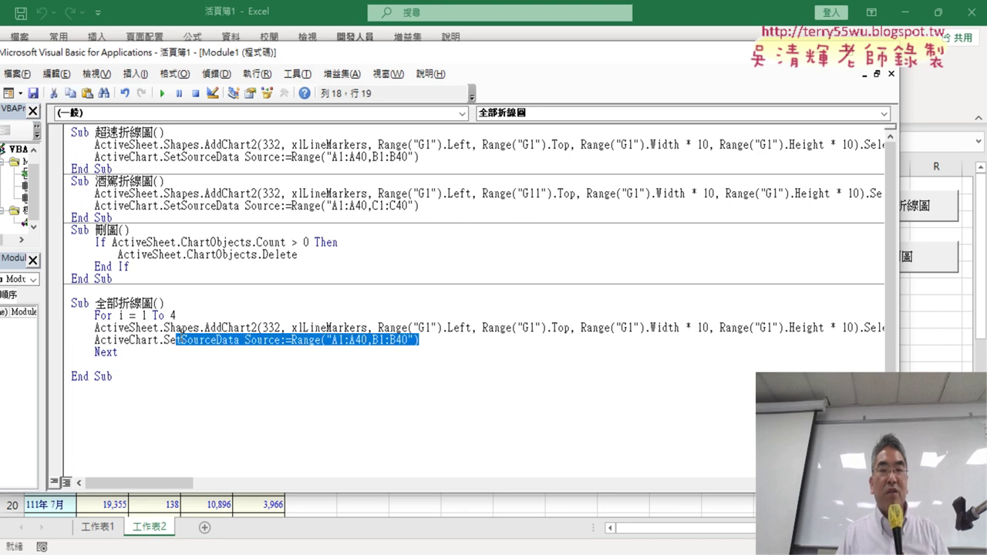
{"action": "key", "text": "Tab"}
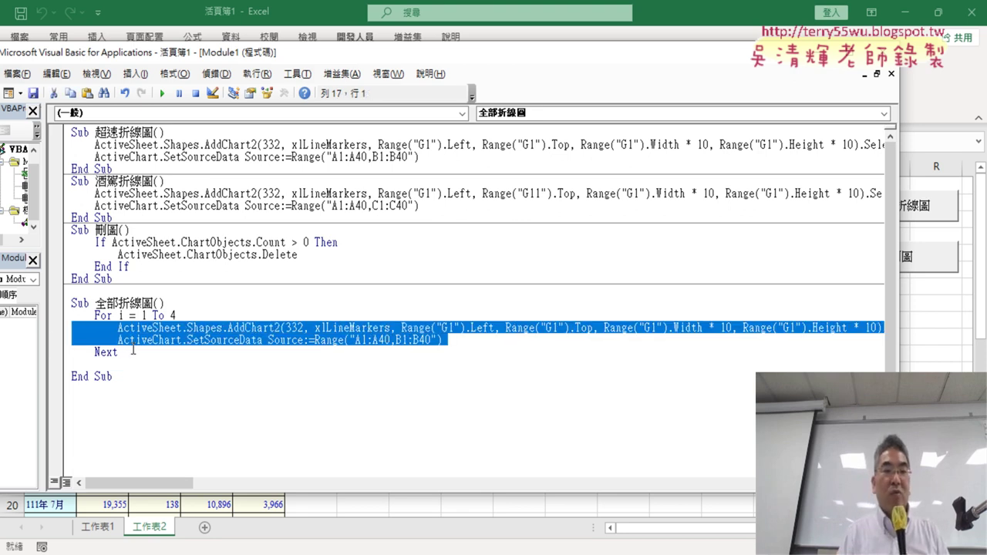
{"action": "left_click", "coordinate": [133, 351]}
{"action": "key", "text": "Delete"}
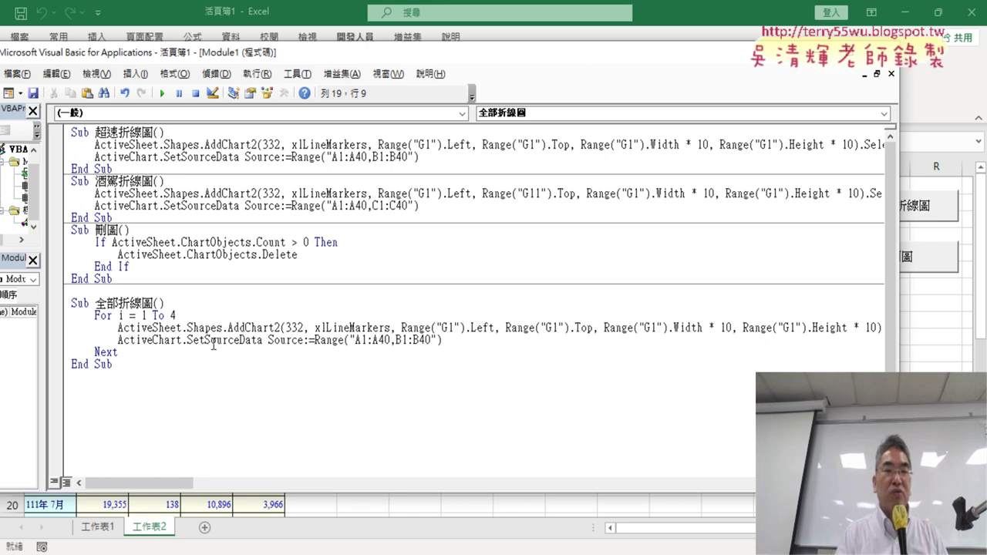
{"action": "left_click_drag", "start_coordinate": [461, 346], "coordinate": [52, 332]}
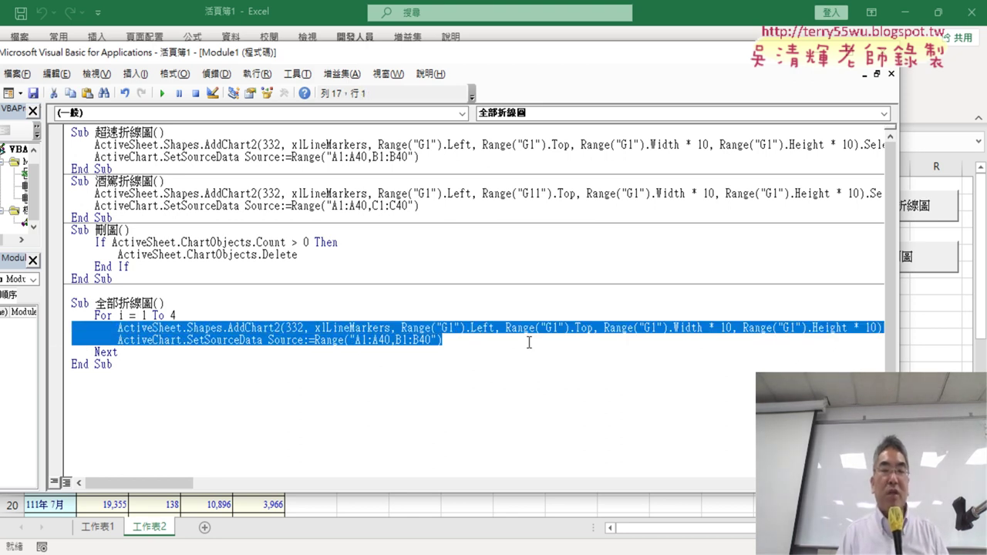
Step: Highlight the fixed row 1 in the chart's G1 top-position reference
{"action": "left_click_drag", "start_coordinate": [536, 144], "coordinate": [530, 146]}
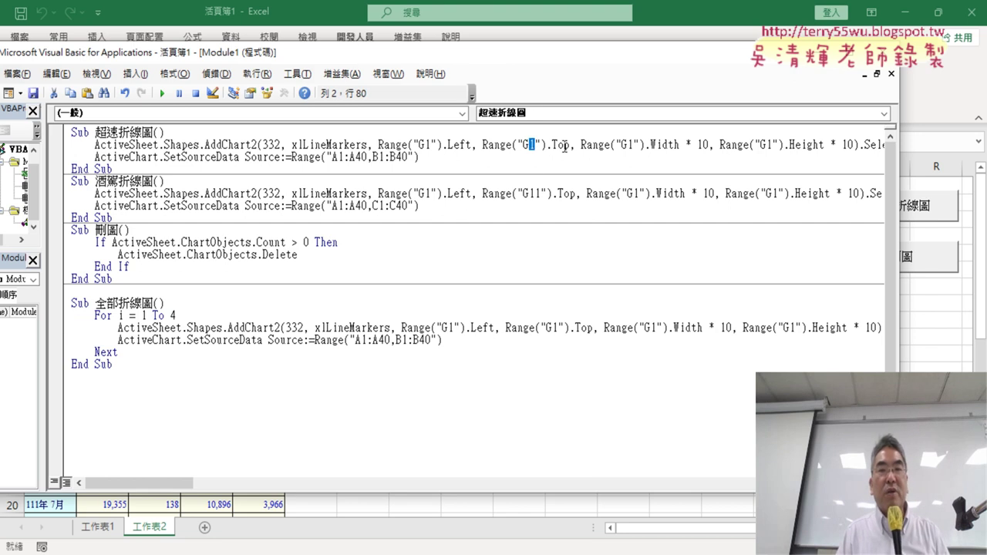
{"action": "left_click_drag", "start_coordinate": [593, 328], "coordinate": [553, 328]}
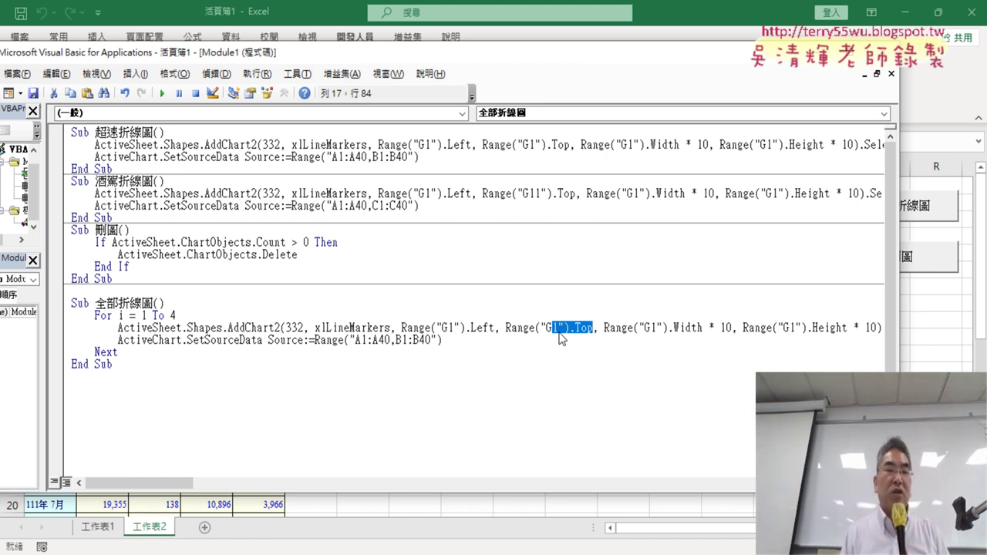
{"action": "left_click", "coordinate": [204, 302]}
Step: Add k = 1 before the loop and k = k + 10 inside it
{"action": "key", "text": "Return"}
{"action": "key", "text": "Tab"}
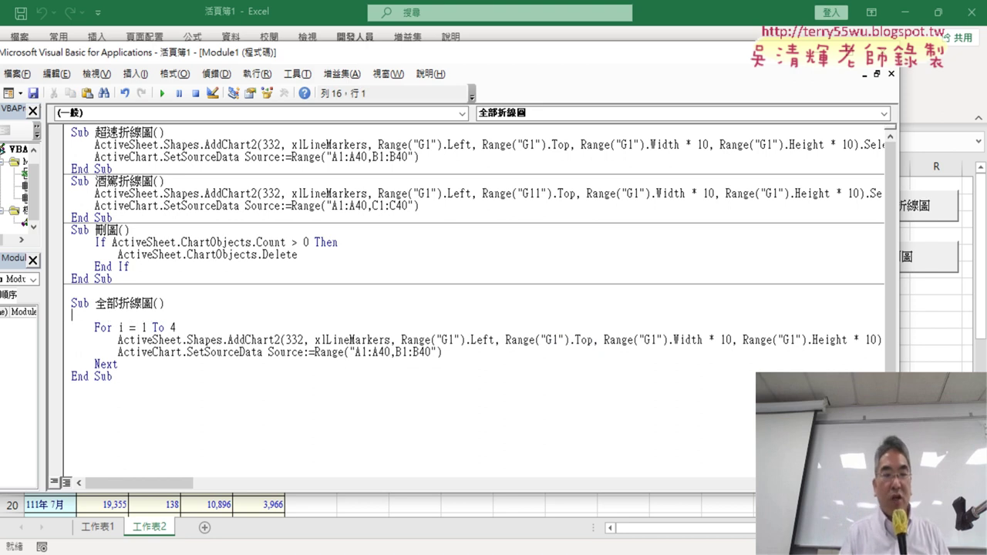
{"action": "type", "text": "k=1"}
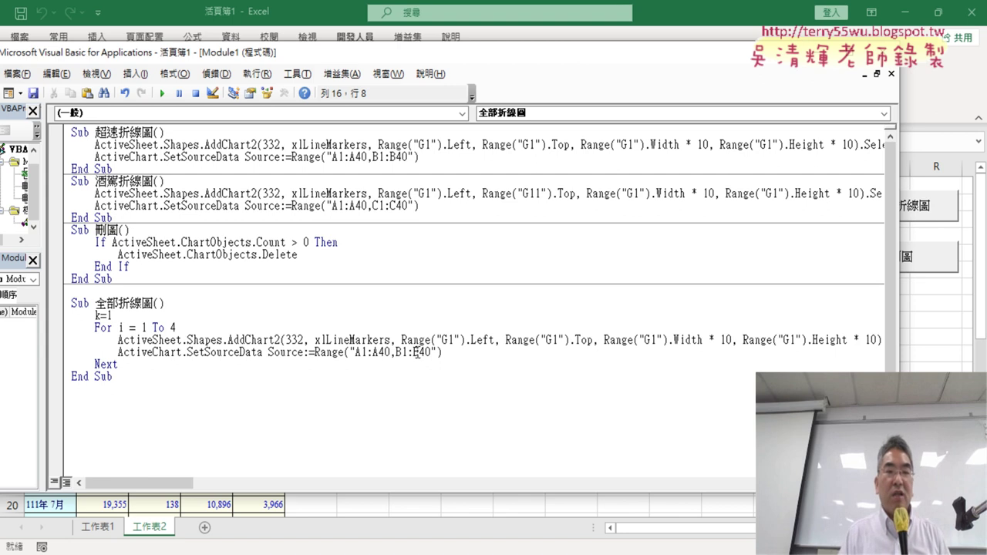
{"action": "left_click", "coordinate": [462, 352]}
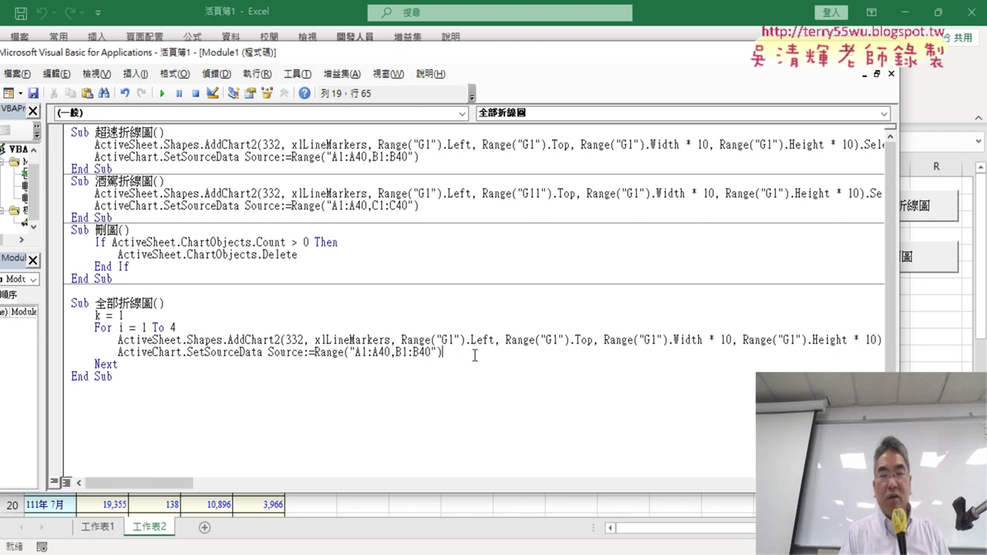
{"action": "key", "text": "Return"}
{"action": "type", "text": "k=k+1"}
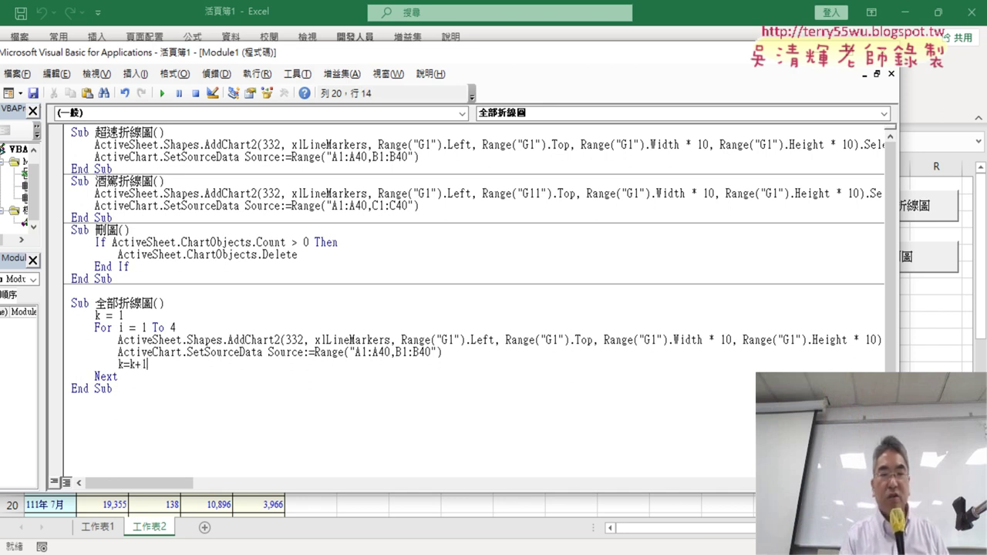
{"action": "type", "text": "0"}
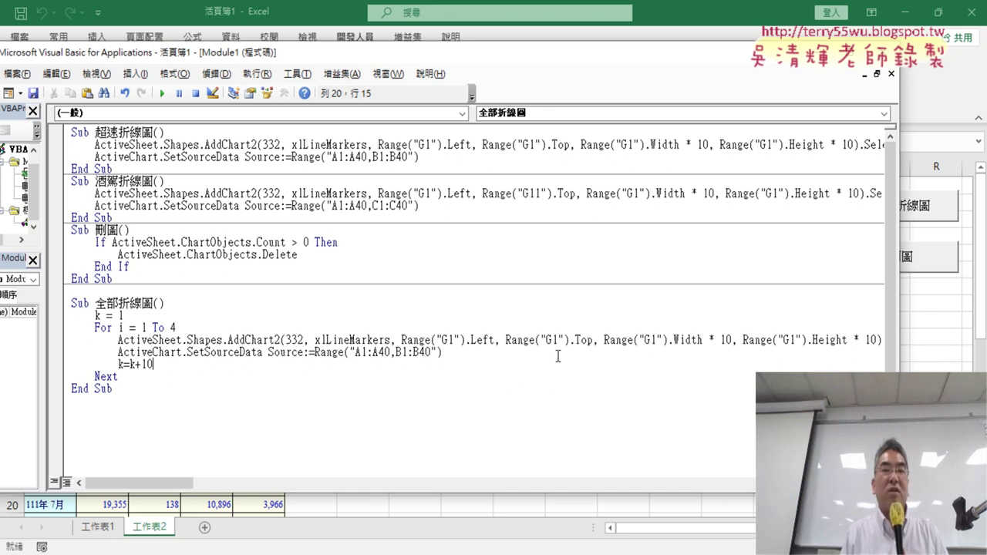
{"action": "left_click", "coordinate": [561, 400]}
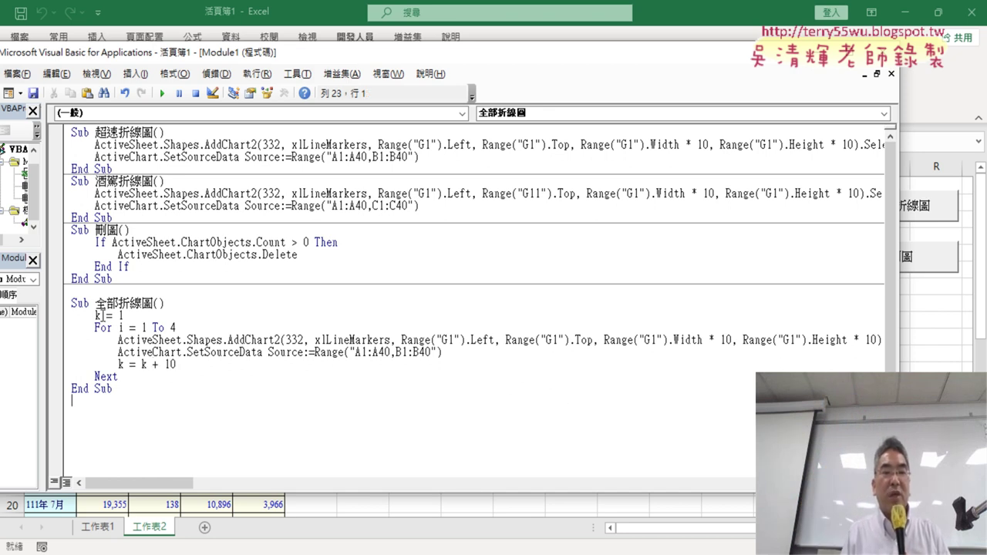
Step: Change the chart top from Range("G1") to Range("G" & k) and narrow the editor
{"action": "double_click", "coordinate": [98, 316]}
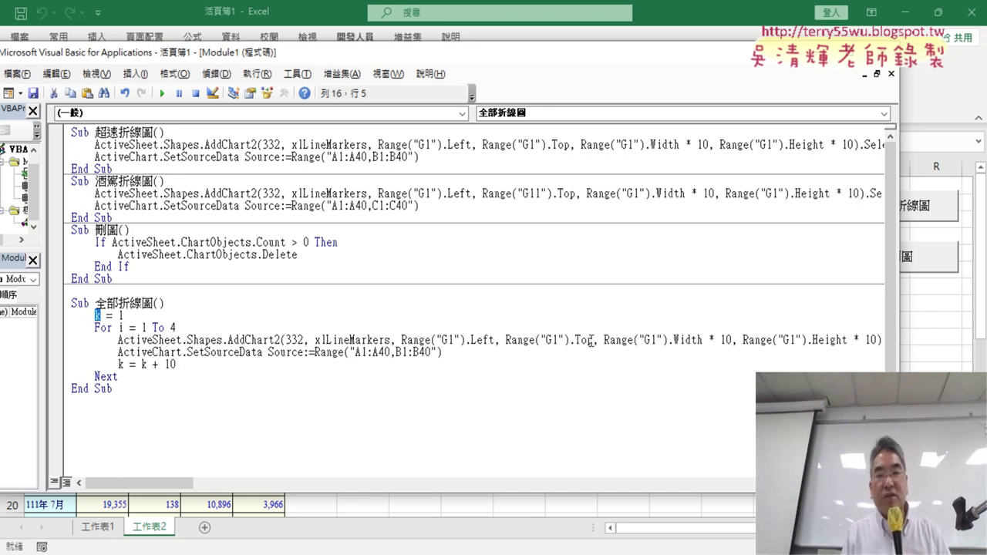
{"action": "left_click_drag", "start_coordinate": [560, 344], "coordinate": [553, 340]}
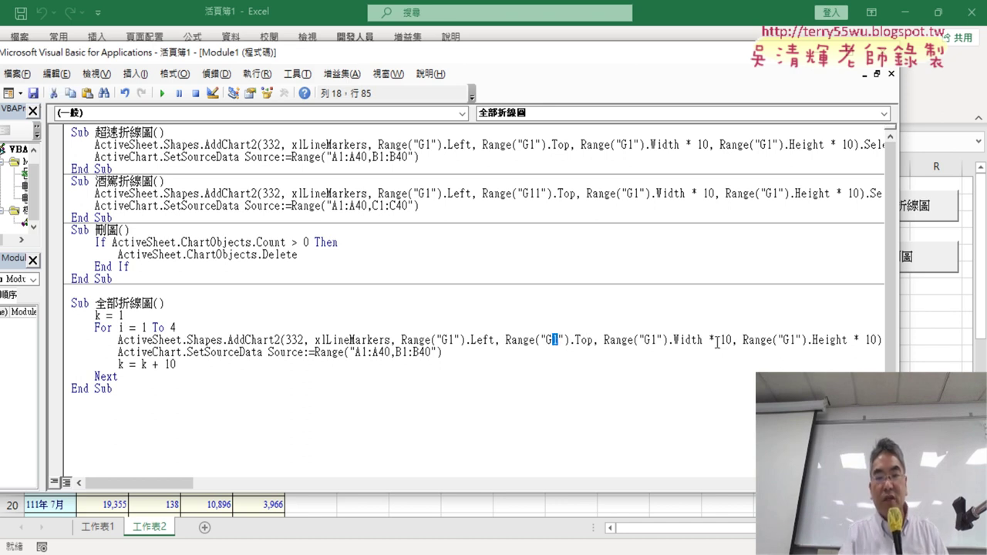
{"action": "key", "text": "Delete"}
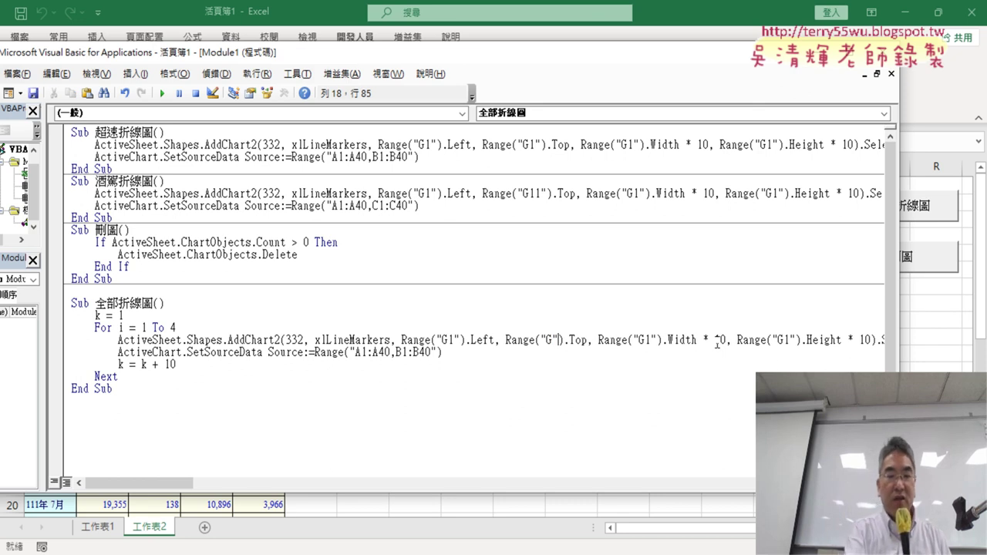
{"action": "type", "text": "&k"}
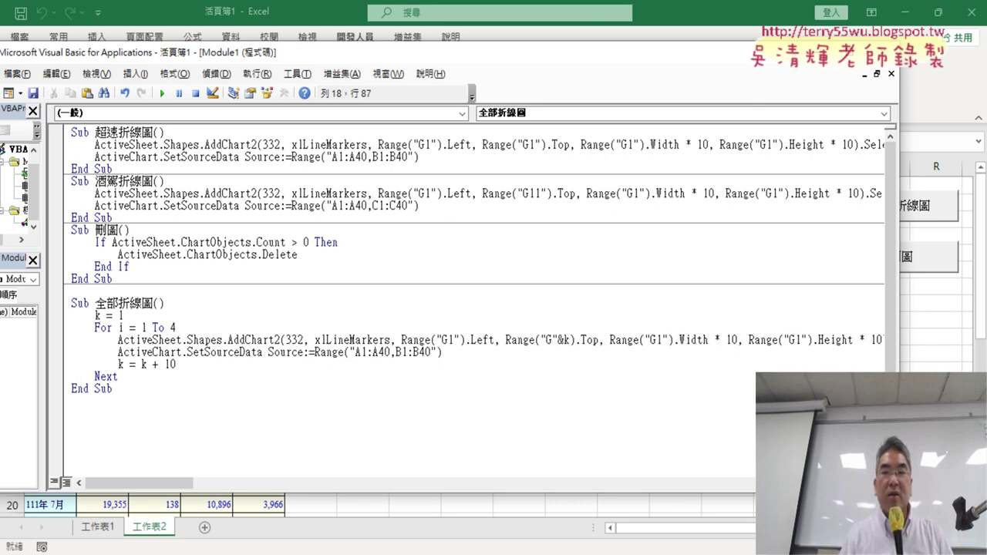
{"action": "left_click", "coordinate": [598, 378]}
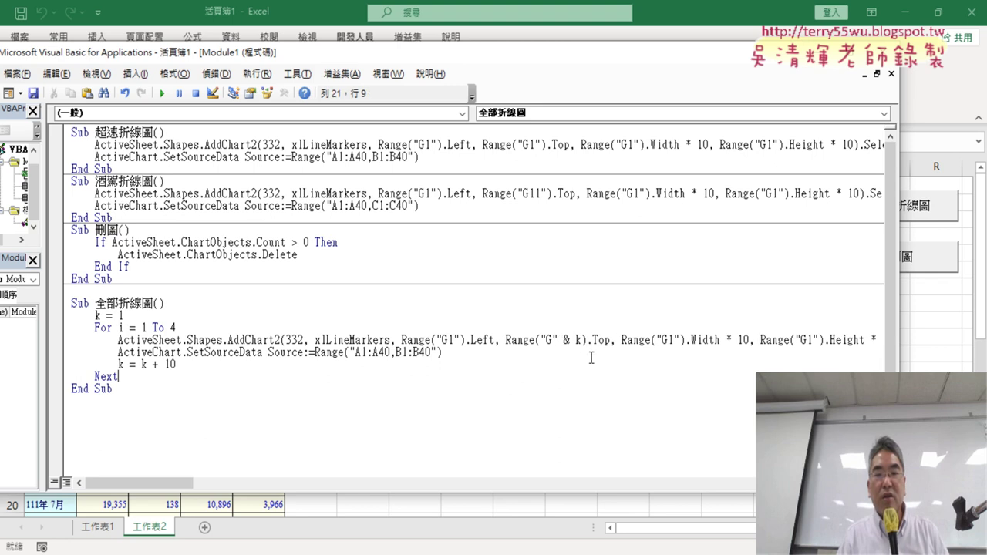
{"action": "left_click_drag", "start_coordinate": [559, 340], "coordinate": [542, 339]}
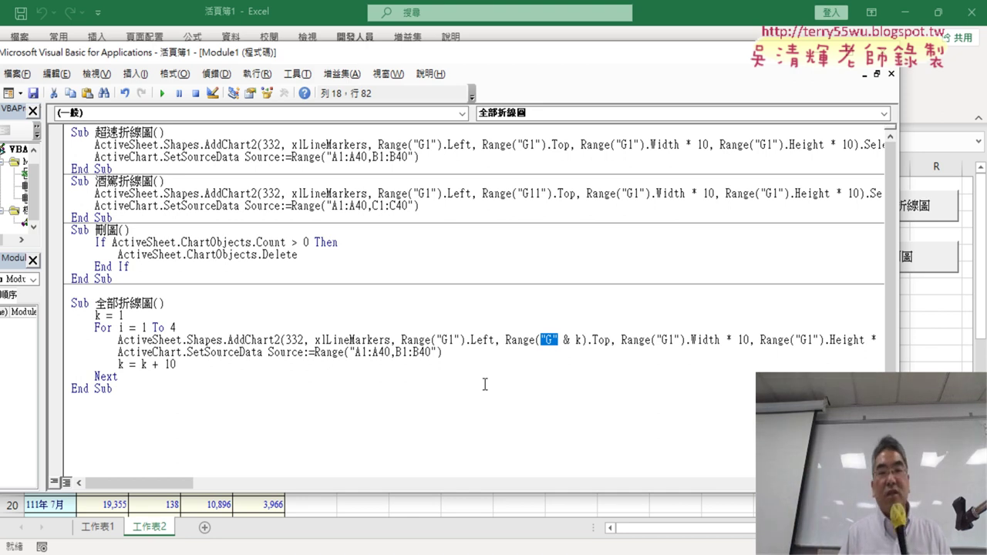
{"action": "left_click_drag", "start_coordinate": [898, 355], "coordinate": [303, 357]}
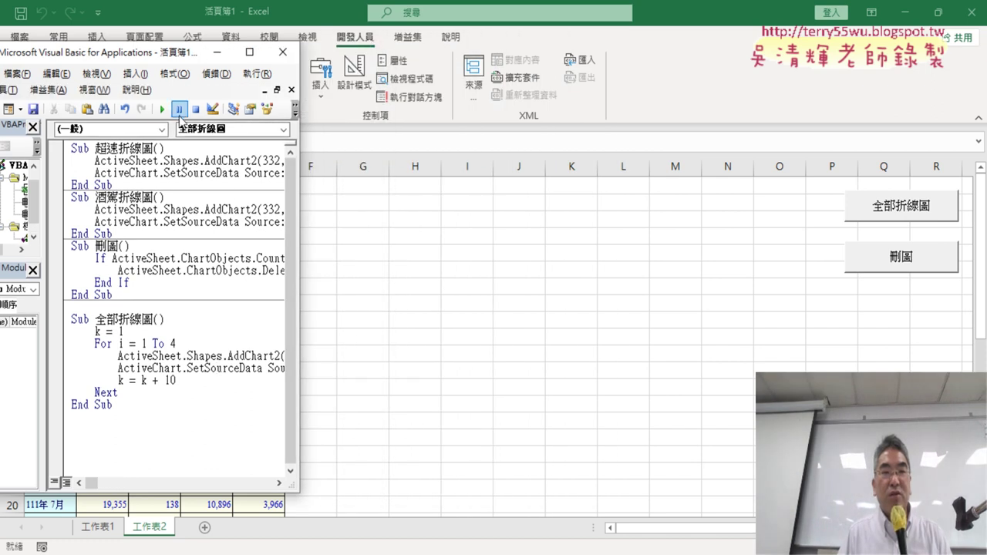
Step: Run 全部折線圖, scroll through the stacked 超速 charts, and widen the code window again
{"action": "left_click", "coordinate": [162, 109]}
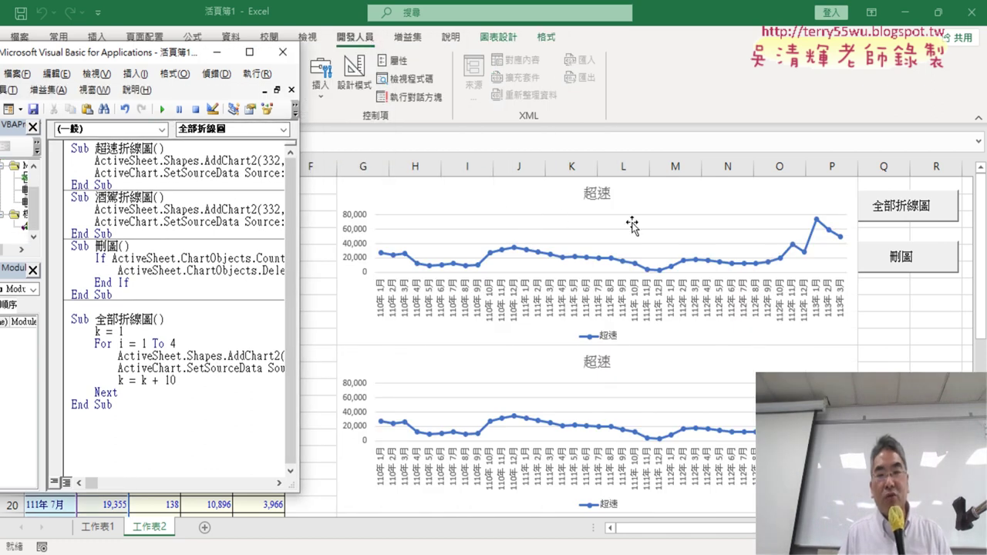
{"action": "scroll", "coordinate": [594, 347], "scroll_direction": "down", "scroll_amount": 3}
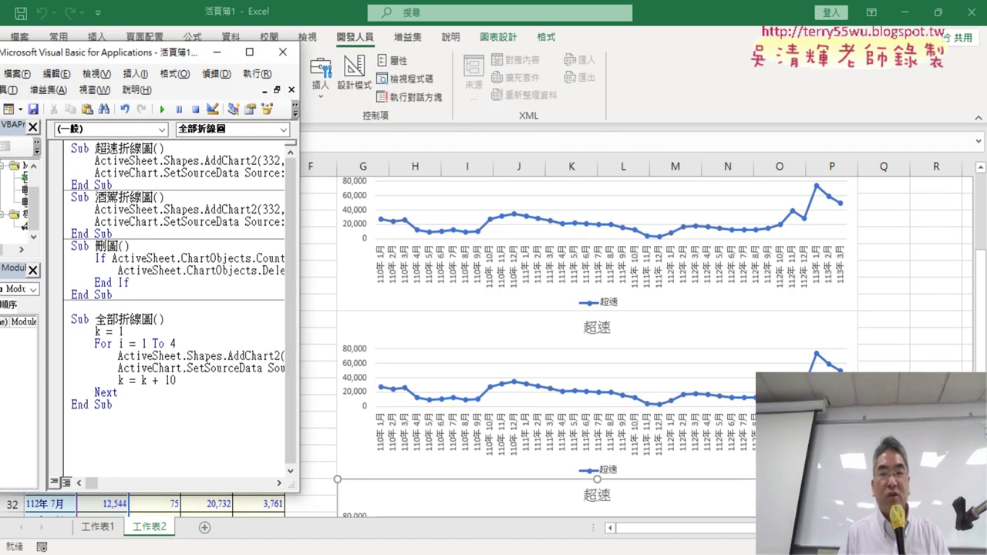
{"action": "scroll", "coordinate": [594, 348], "scroll_direction": "down", "scroll_amount": 2}
{"action": "scroll", "coordinate": [715, 376], "scroll_direction": "down", "scroll_amount": 2}
{"action": "scroll", "coordinate": [716, 376], "scroll_direction": "up", "scroll_amount": 8}
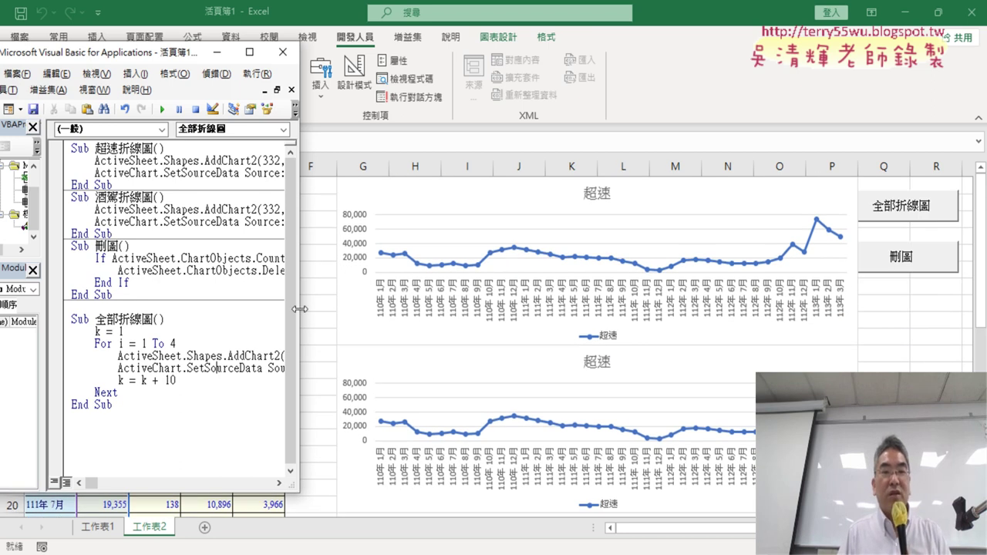
{"action": "left_click_drag", "start_coordinate": [300, 308], "coordinate": [785, 313]}
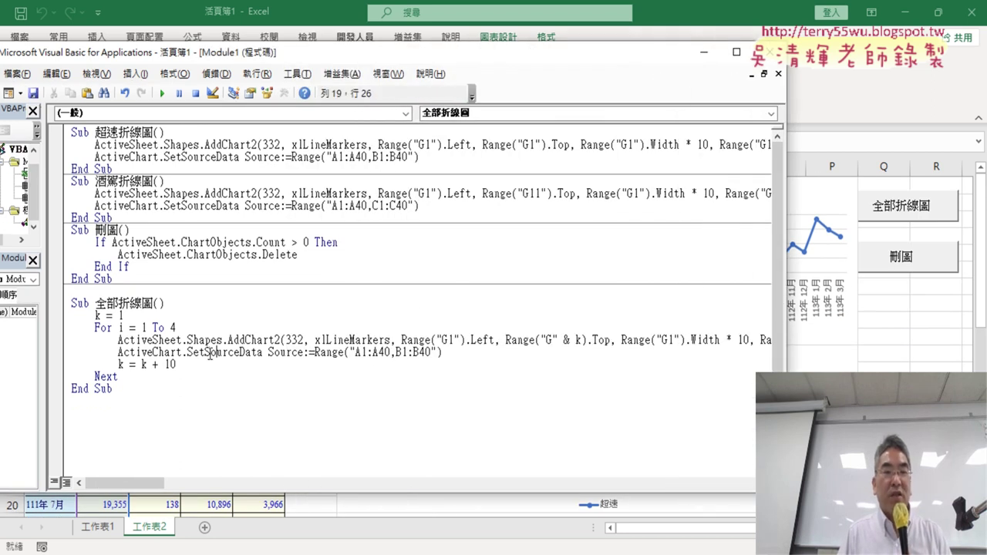
{"action": "left_click_drag", "start_coordinate": [204, 353], "coordinate": [258, 353]}
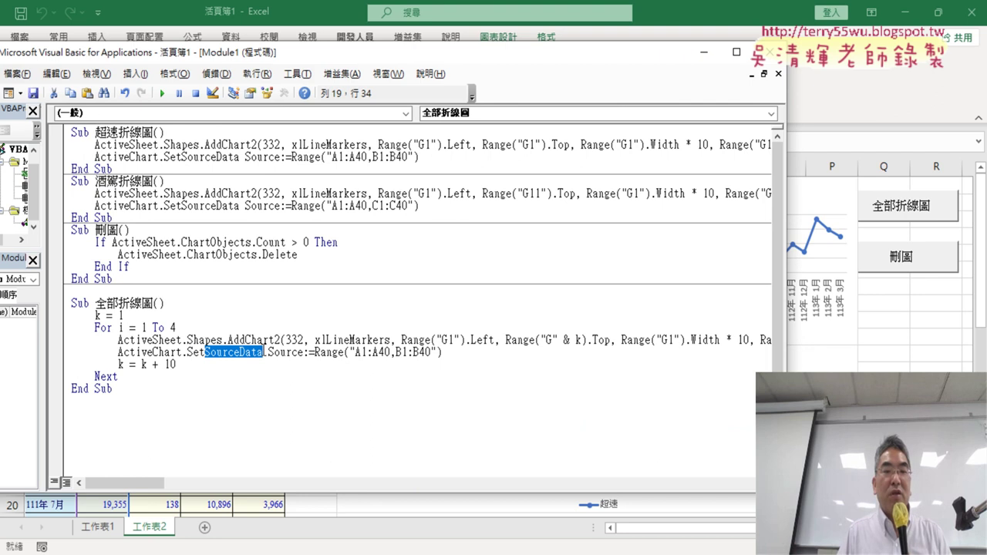
Step: Insert col = Mid("BCDE", i, 1) as the loop's first line, clearing the compile error
{"action": "left_click_drag", "start_coordinate": [402, 353], "coordinate": [395, 353]}
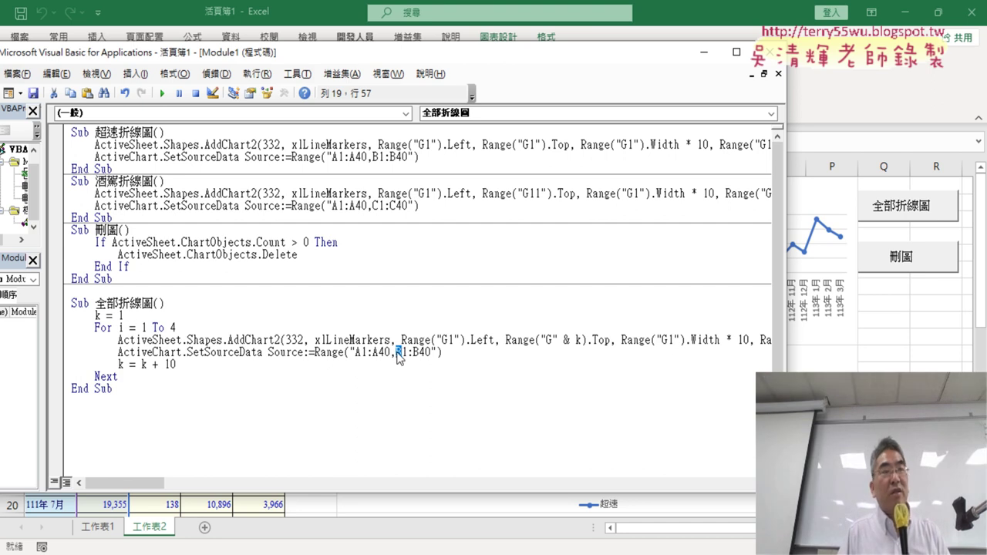
{"action": "left_click", "coordinate": [226, 333]}
{"action": "key", "text": "Return"}
{"action": "key", "text": "Tab"}
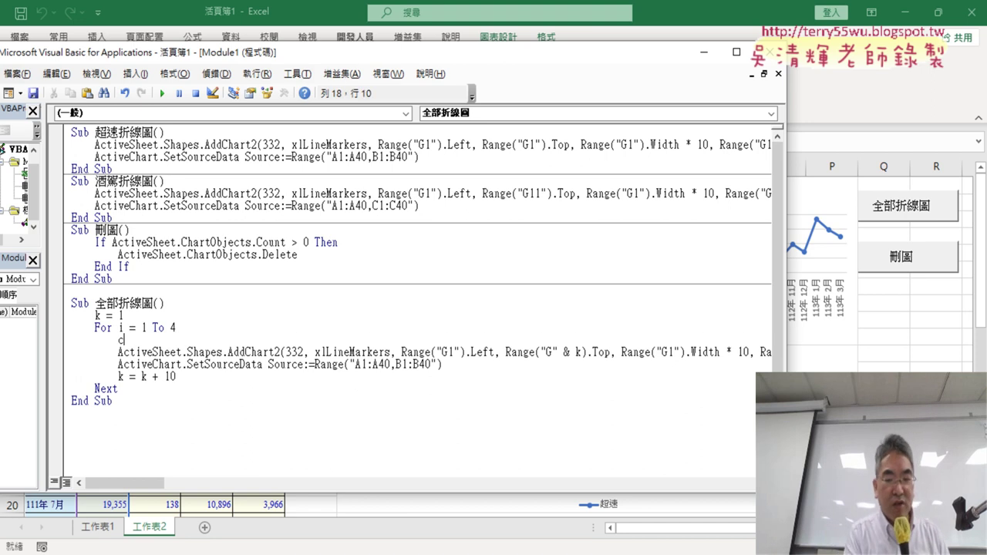
{"action": "type", "text": "ol"}
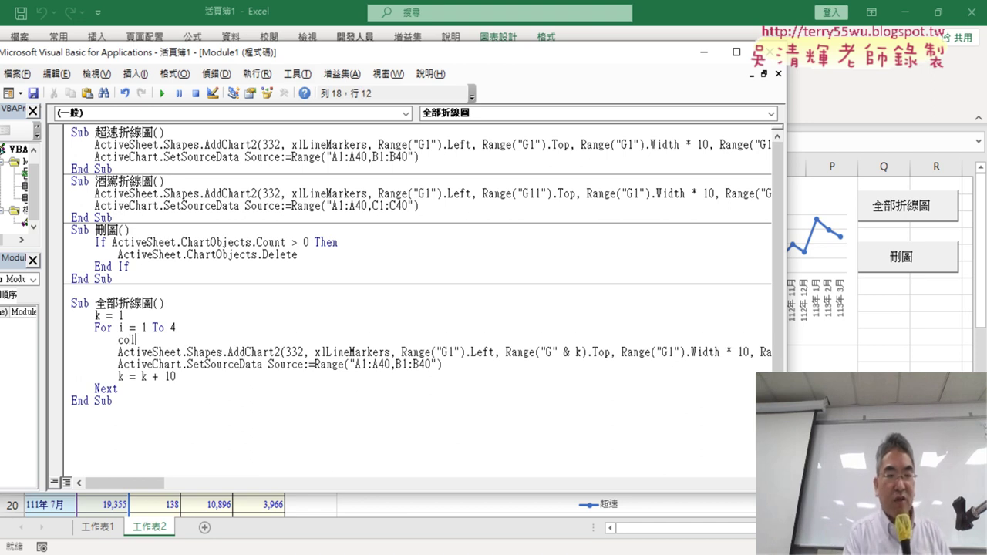
{"action": "type", "text": "=mi"}
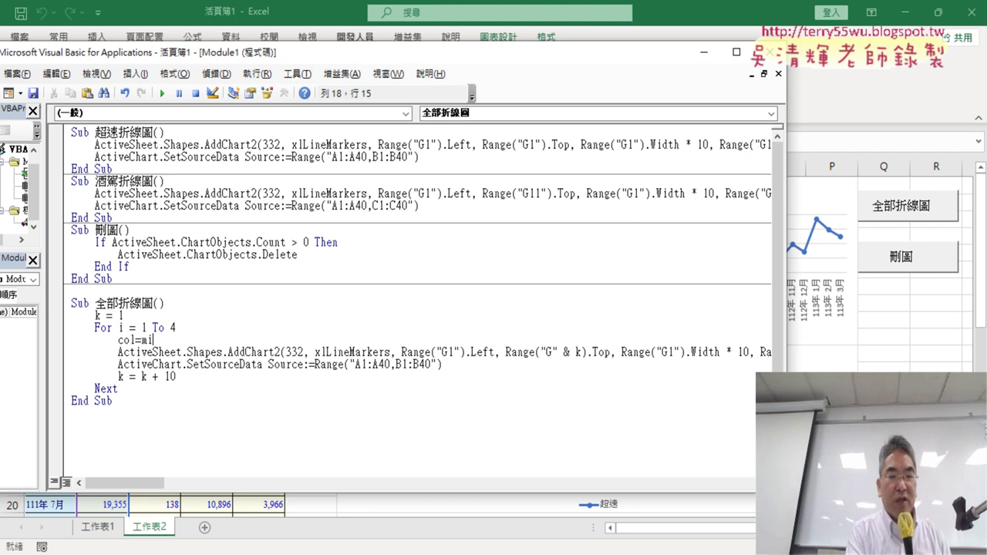
{"action": "type", "text": "("}
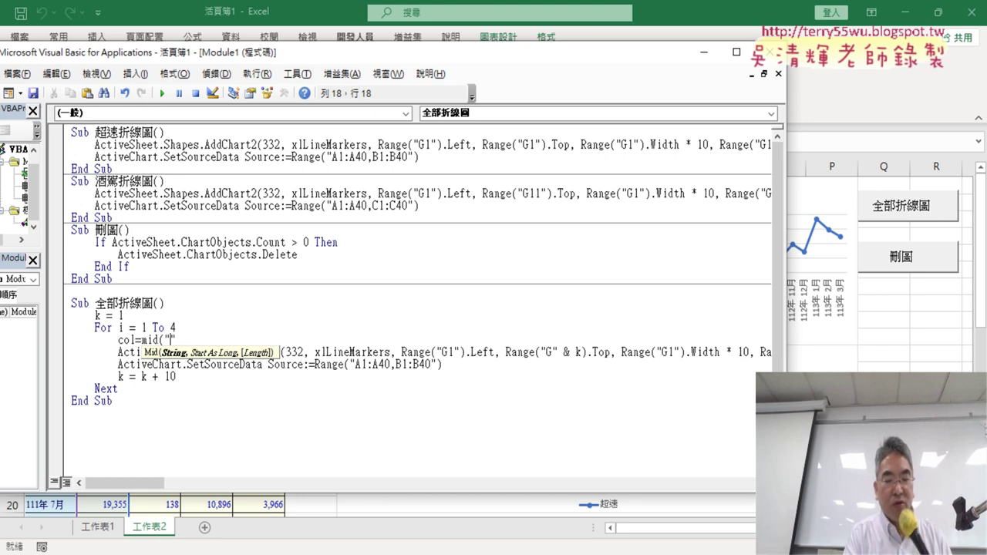
{"action": "type", "text": "BC"}
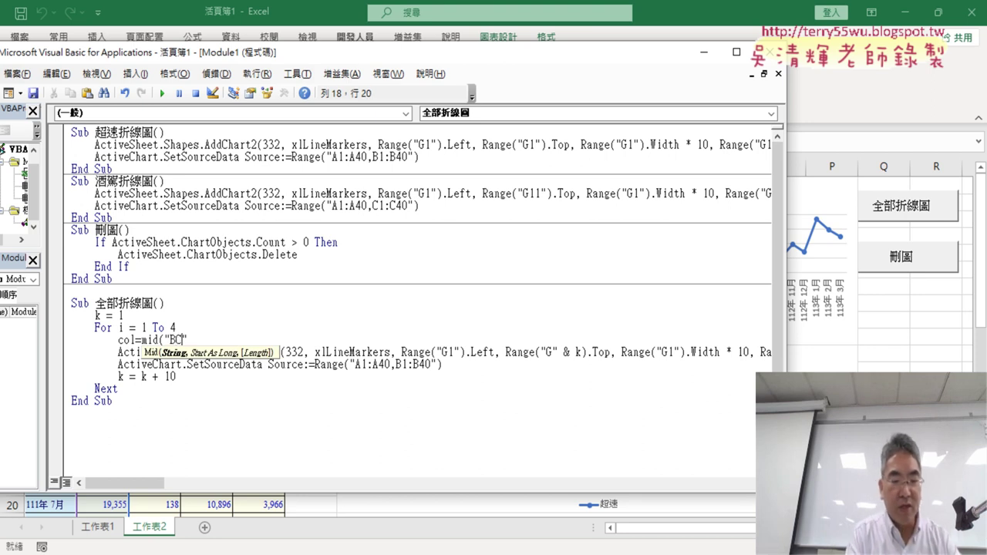
{"action": "type", "text": "D"}
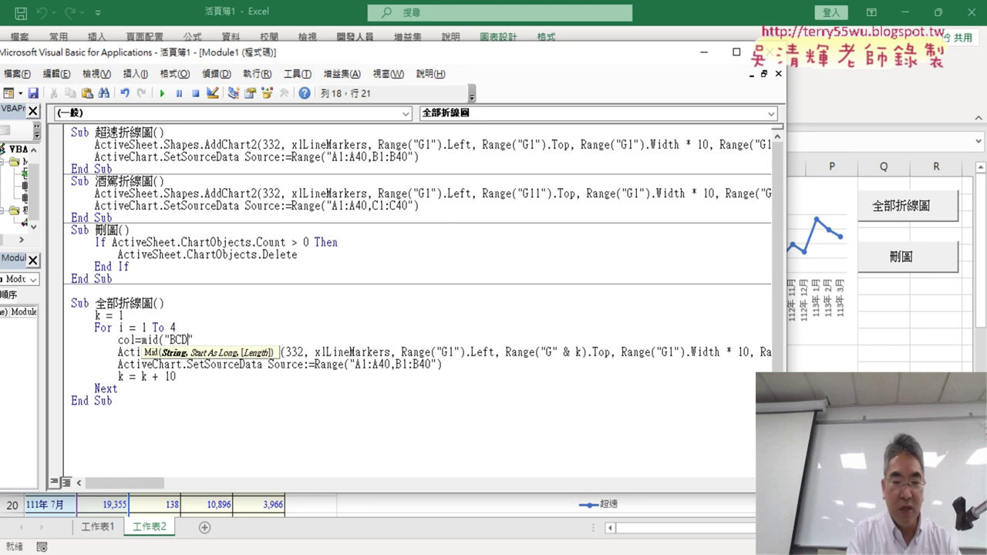
{"action": "type", "text": "FE"}
{"action": "key", "text": "Down"}
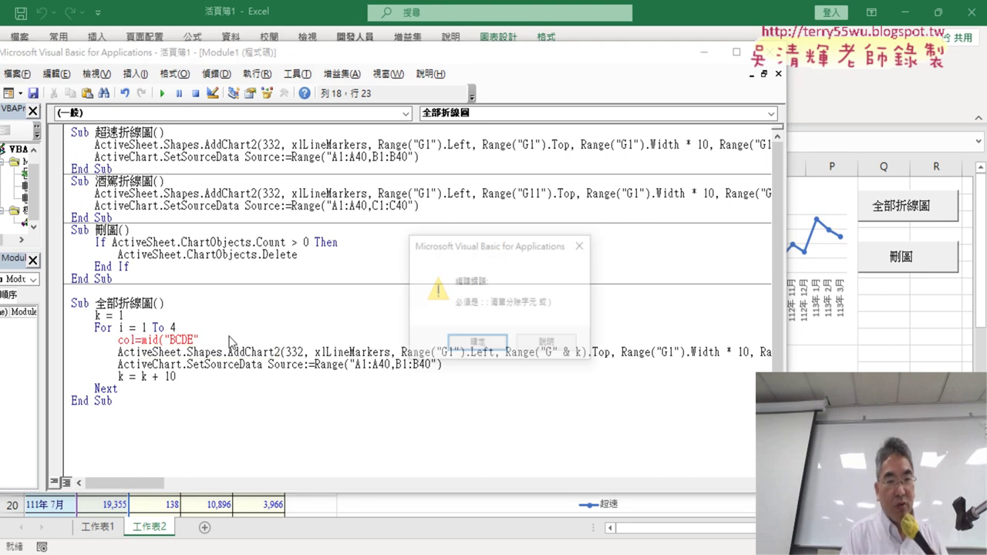
{"action": "left_click", "coordinate": [485, 343]}
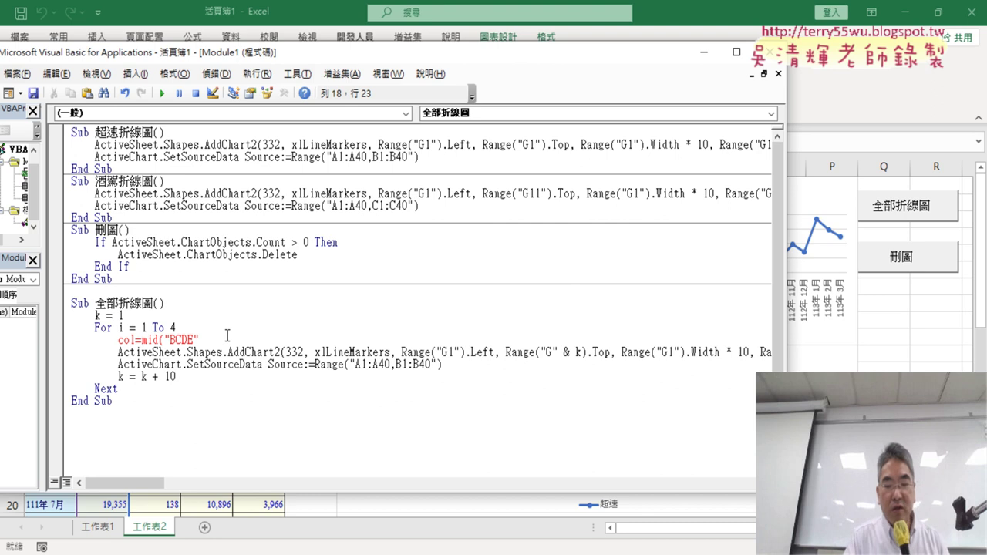
{"action": "type", "text": ","}
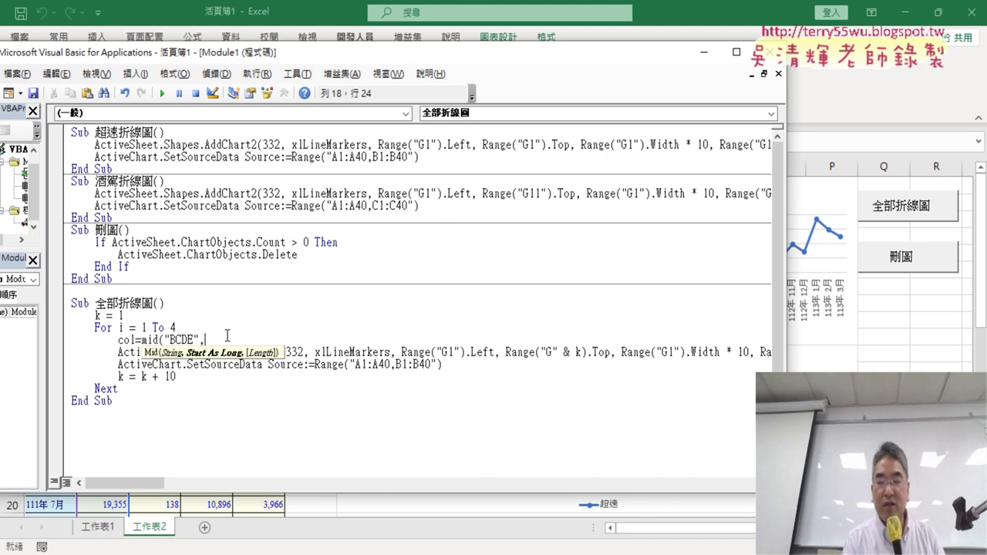
{"action": "type", "text": "i"}
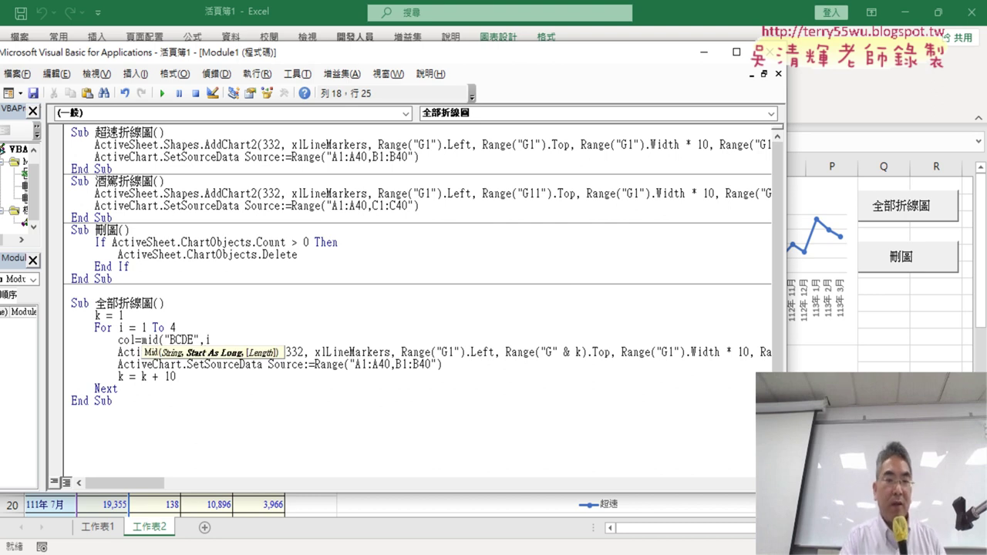
{"action": "type", "text": ","}
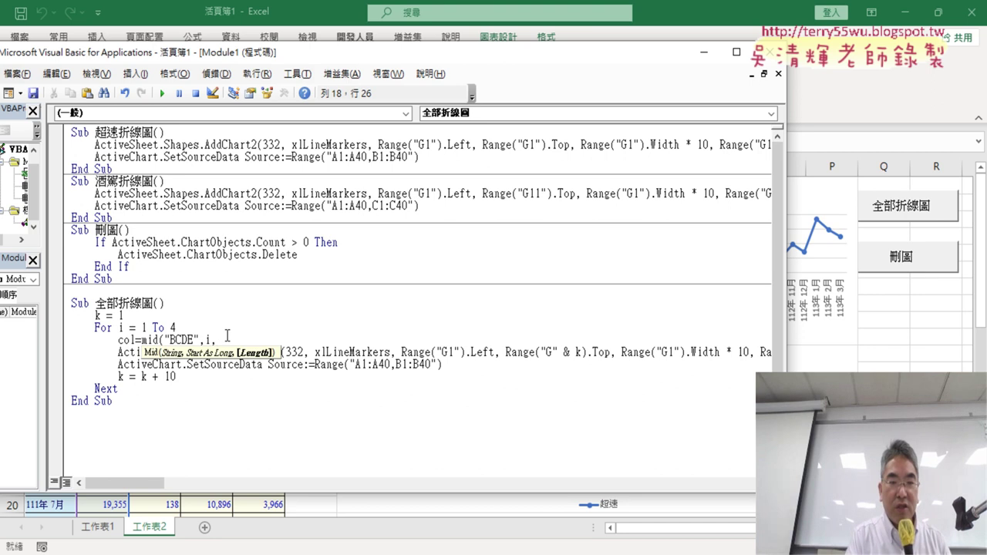
{"action": "type", "text": "1)"}
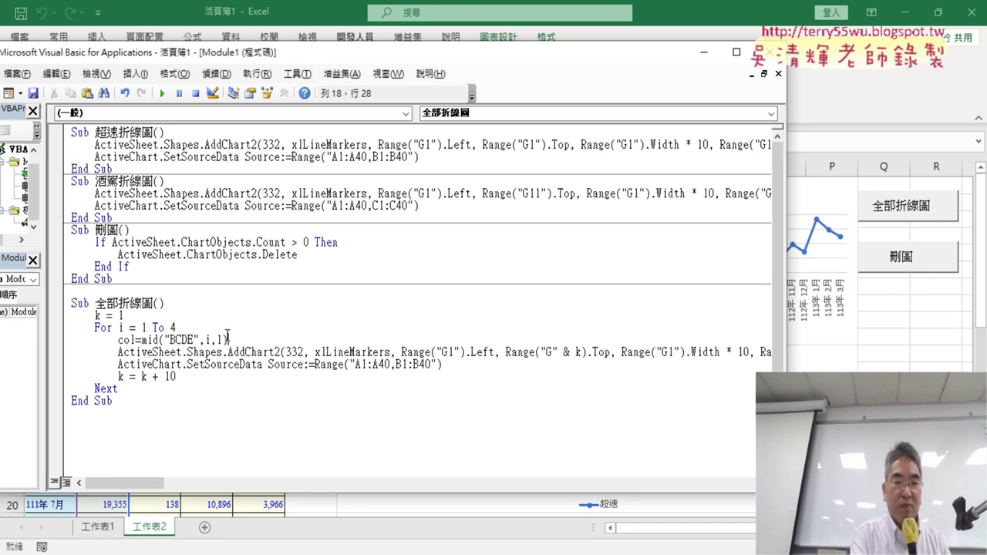
{"action": "left_click", "coordinate": [332, 360]}
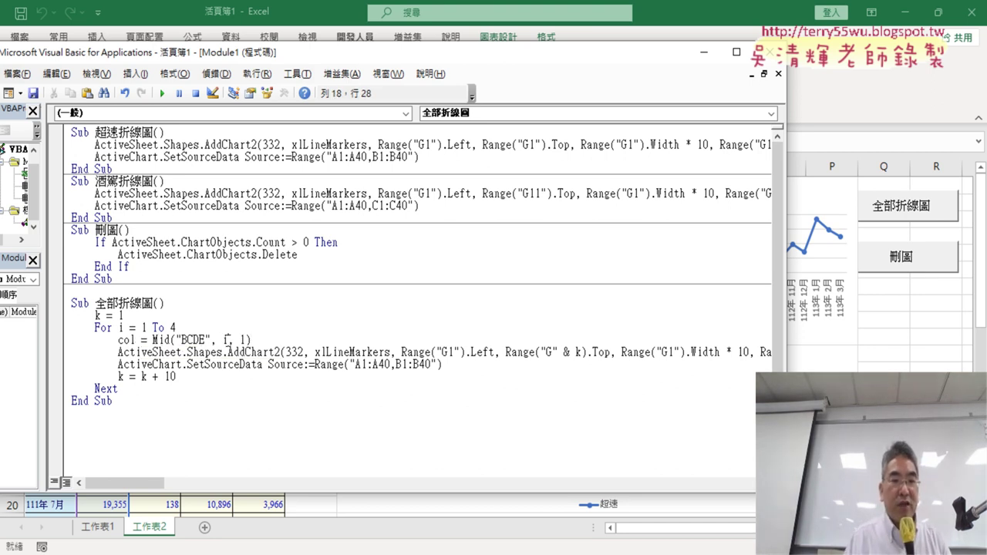
{"action": "double_click", "coordinate": [225, 339]}
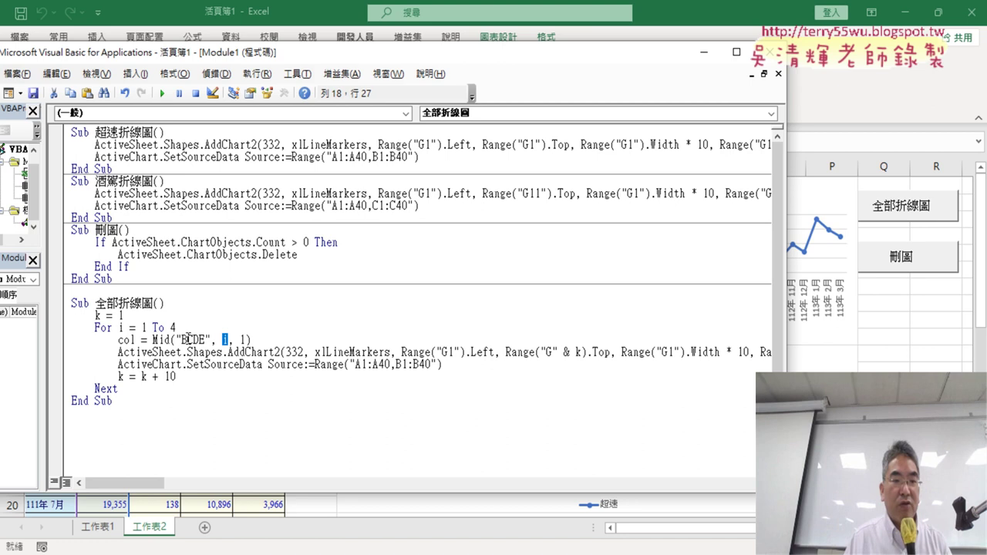
{"action": "left_click_drag", "start_coordinate": [182, 340], "coordinate": [187, 340]}
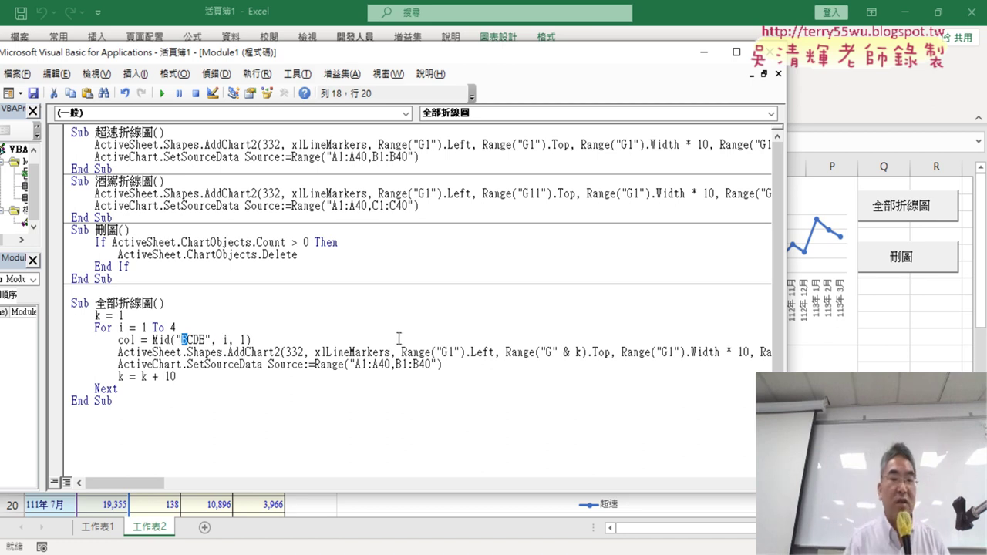
{"action": "double_click", "coordinate": [224, 341]}
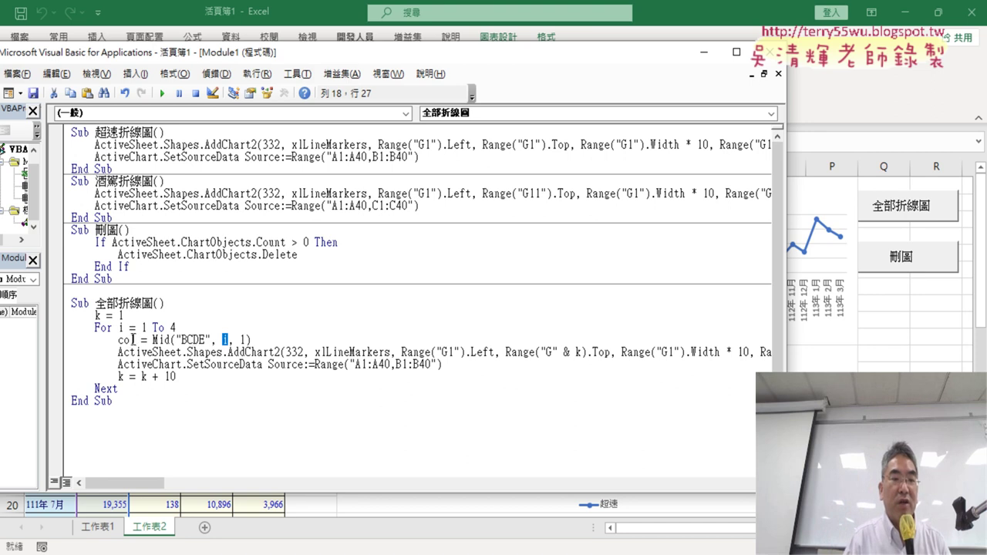
{"action": "left_click_drag", "start_coordinate": [136, 340], "coordinate": [118, 340]}
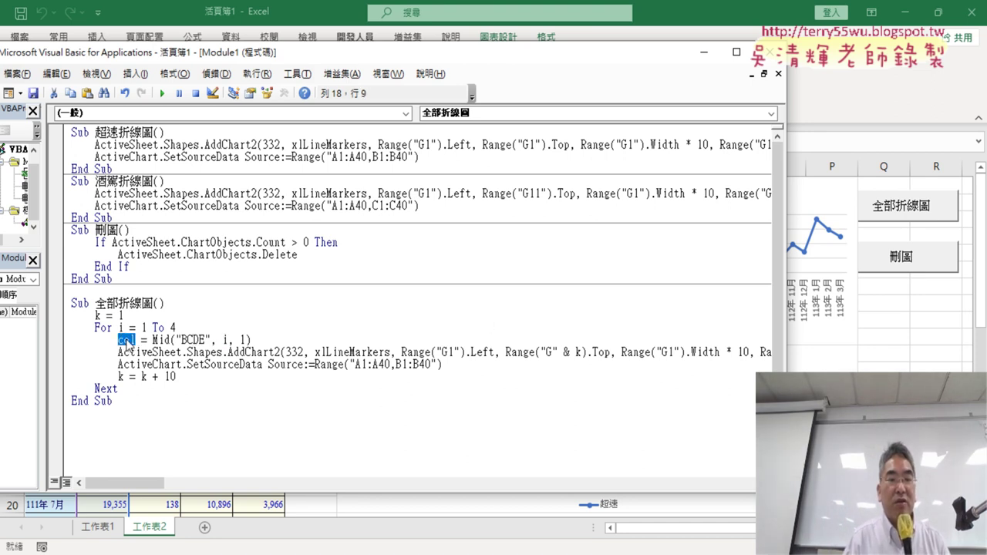
{"action": "left_click_drag", "start_coordinate": [395, 364], "coordinate": [420, 365]}
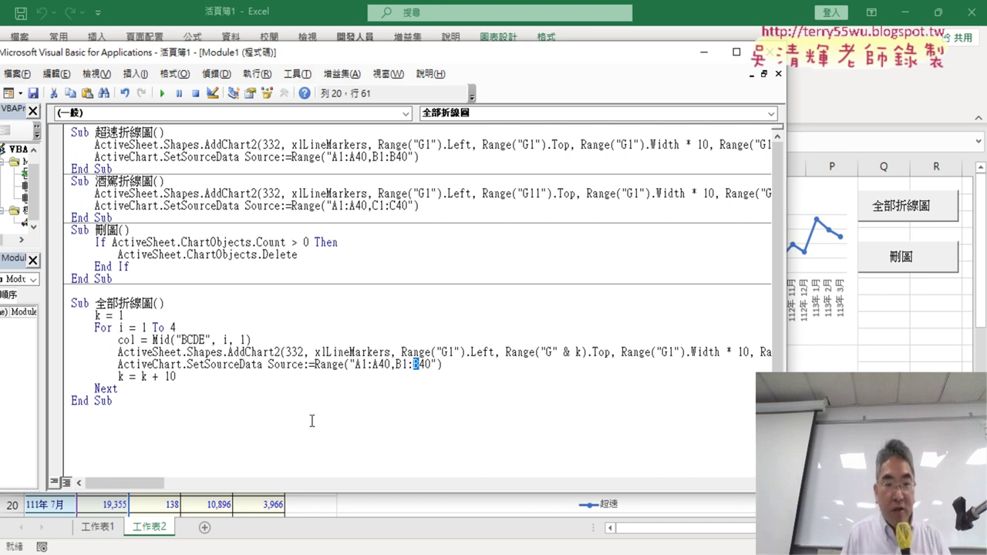
{"action": "left_click_drag", "start_coordinate": [354, 364], "coordinate": [429, 364]}
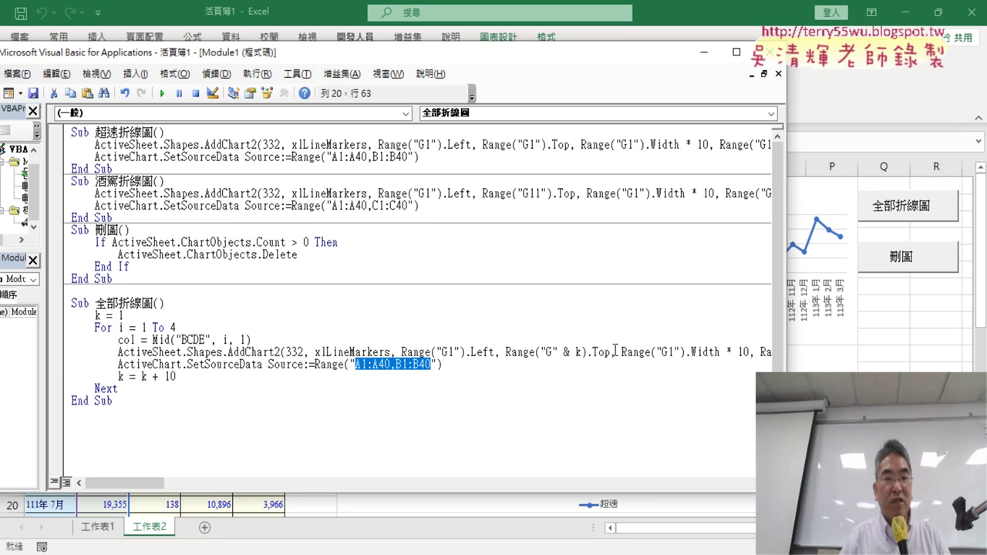
{"action": "left_click_drag", "start_coordinate": [396, 372], "coordinate": [402, 355]}
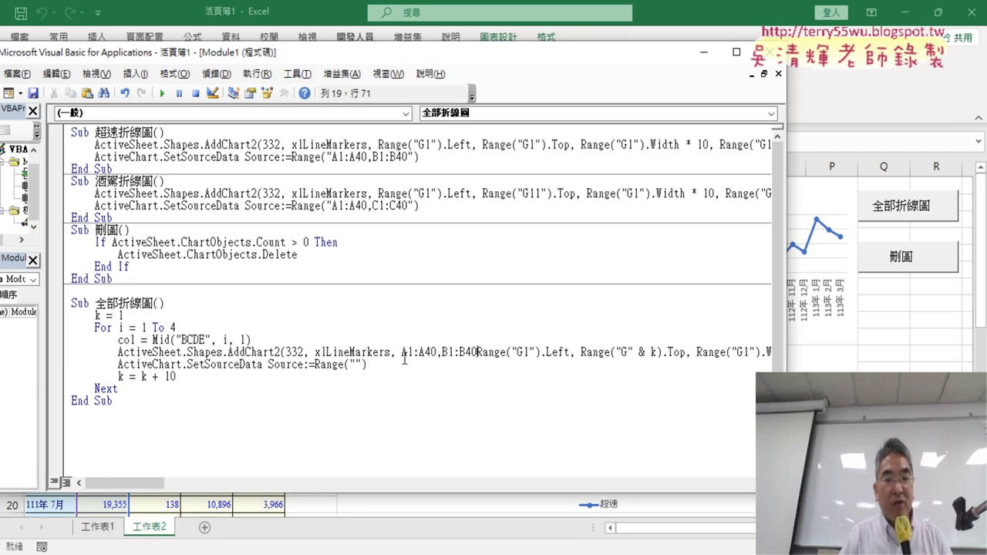
{"action": "key", "text": "ctrl+z"}
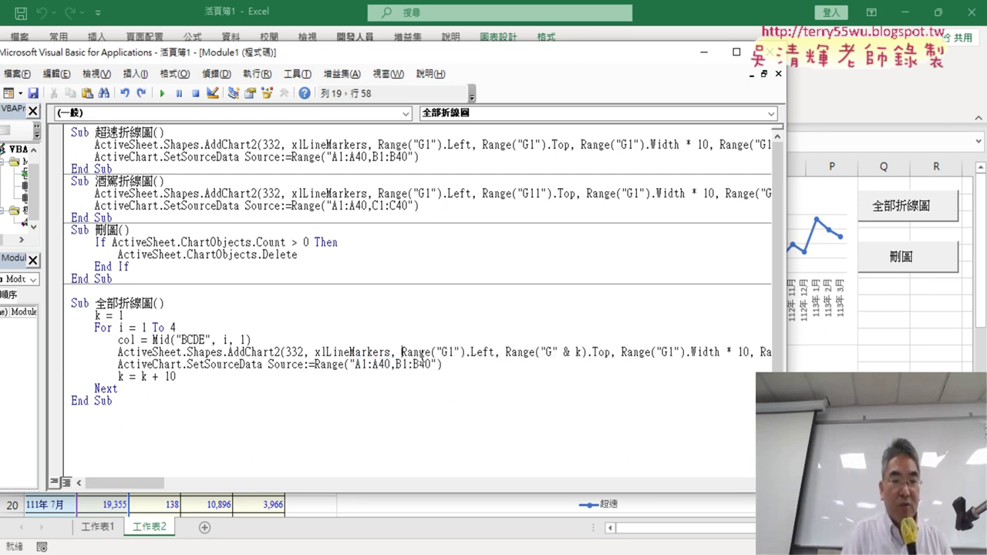
Step: Replace both B letters so SetSourceData uses Range("A1:A40," & col & "1:" & col & "40")
{"action": "left_click_drag", "start_coordinate": [400, 364], "coordinate": [396, 364]}
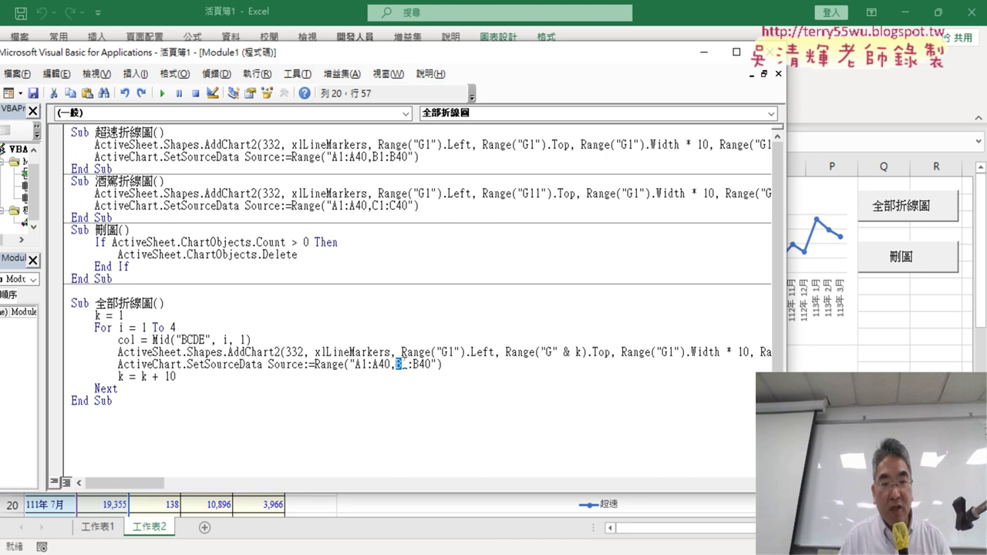
{"action": "type", "text": "\"\""}
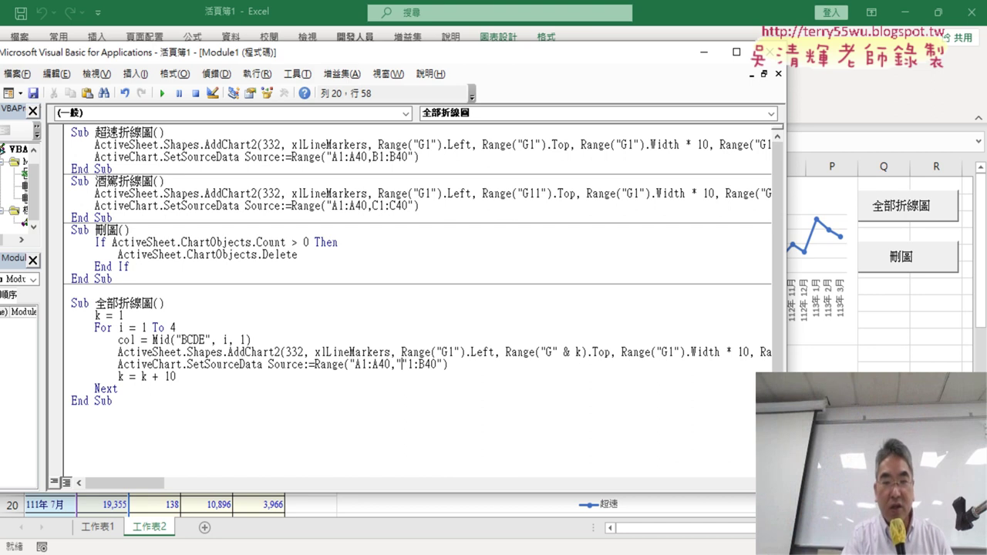
{"action": "type", "text": "&"}
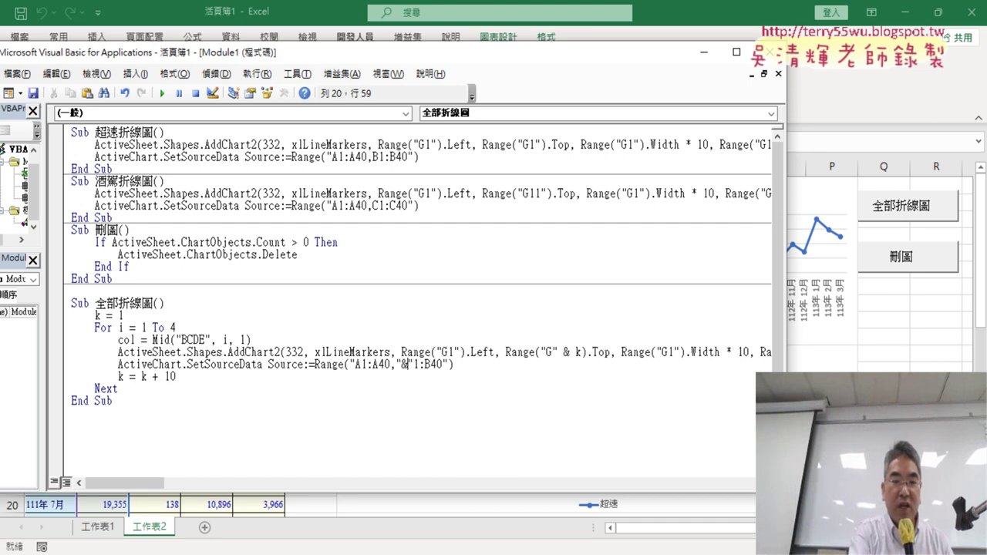
{"action": "type", "text": "&"}
{"action": "key", "text": "Left"}
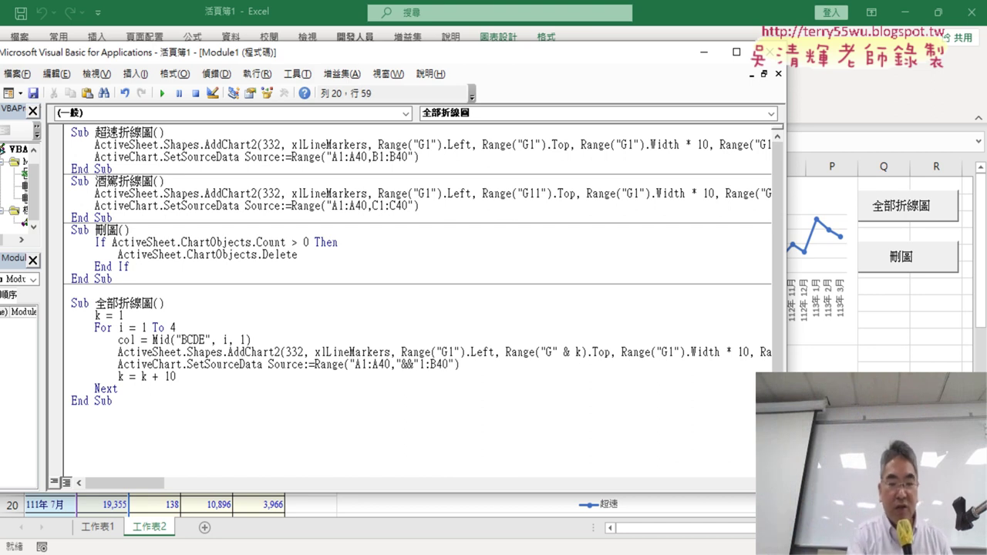
{"action": "type", "text": "col"}
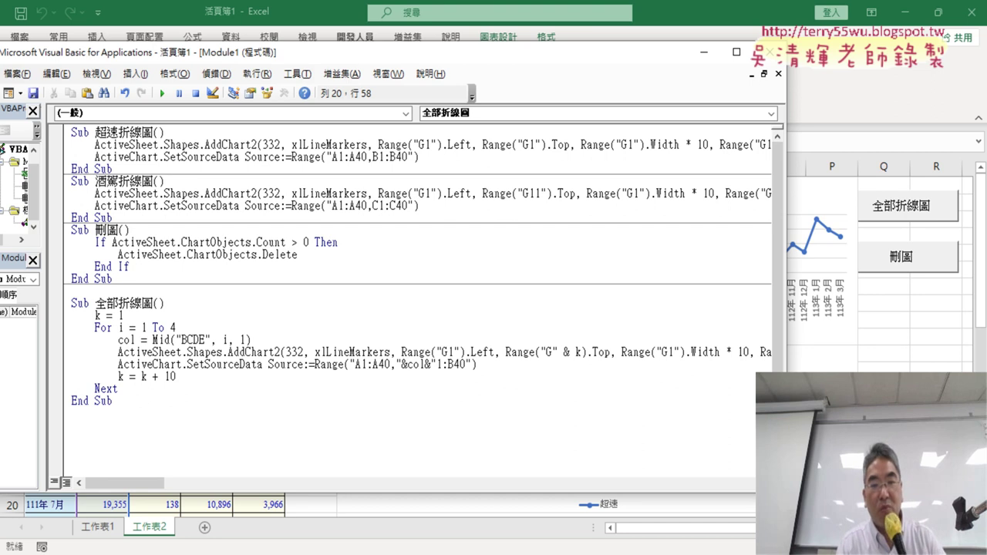
{"action": "key", "text": "Right"}
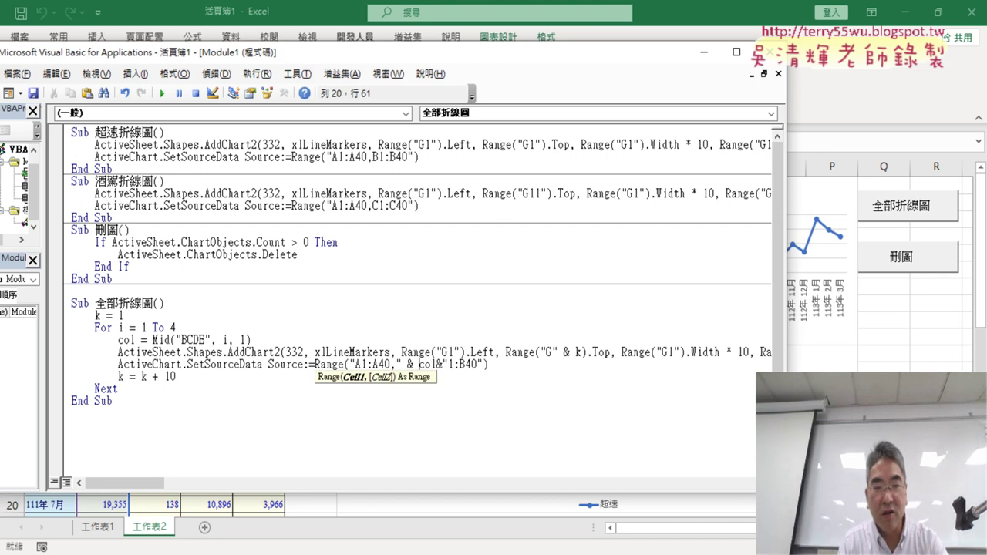
{"action": "key", "text": "Right"}
{"action": "key", "text": "Right"}
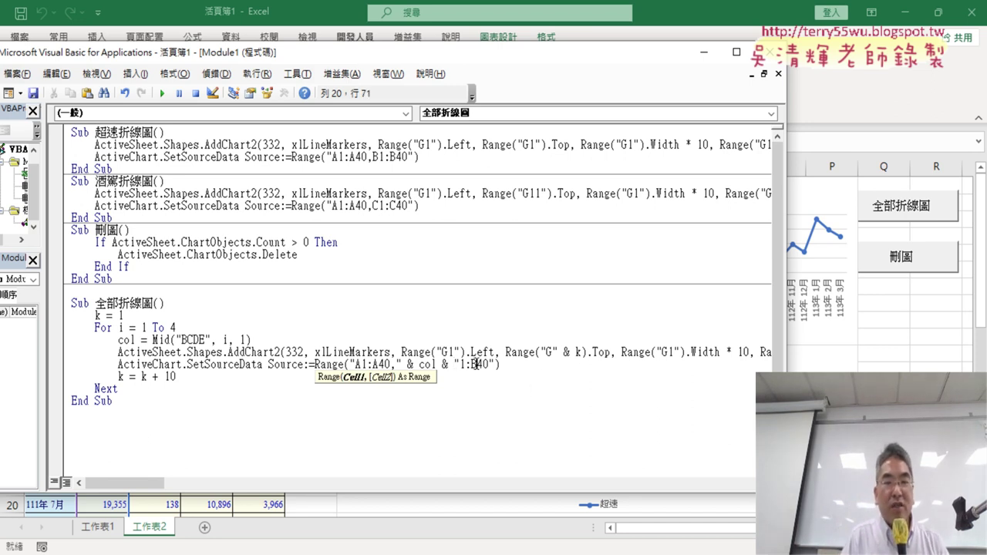
{"action": "key", "text": "shift+Left"}
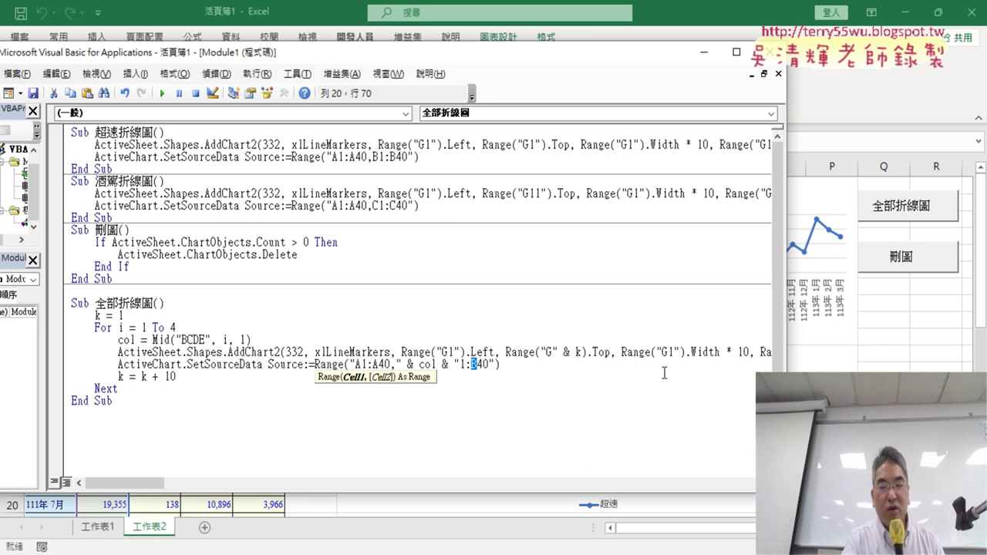
{"action": "type", "text": "\"\""}
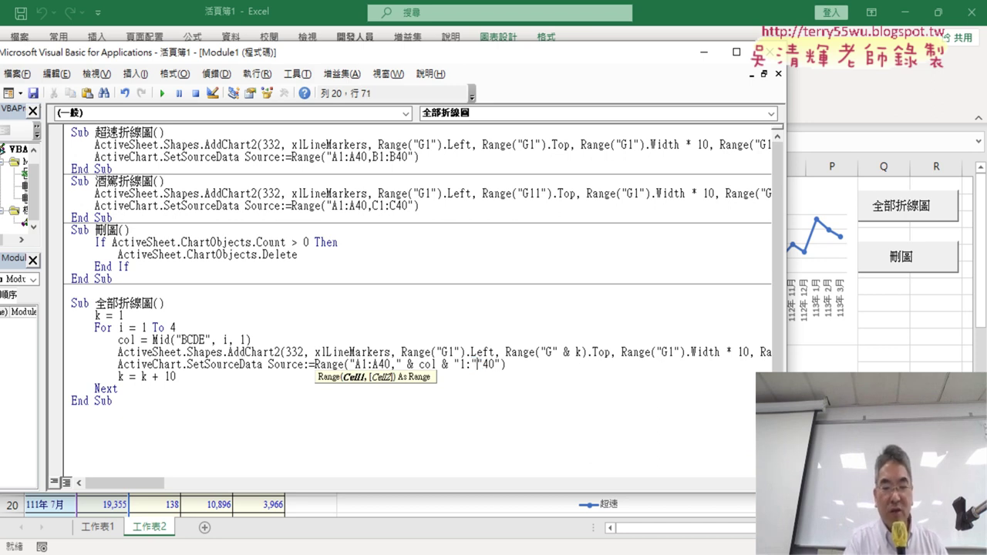
{"action": "type", "text": "&&"}
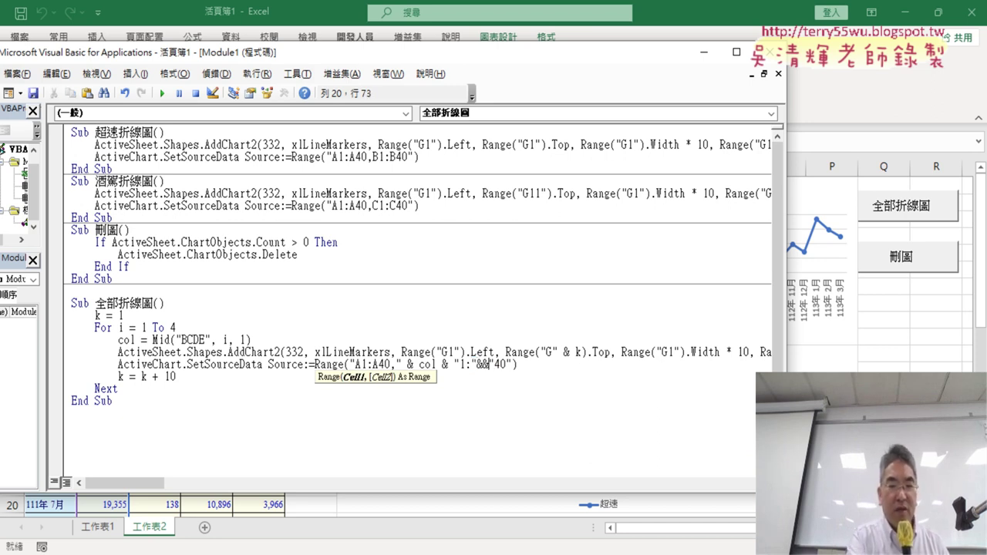
{"action": "type", "text": "c"}
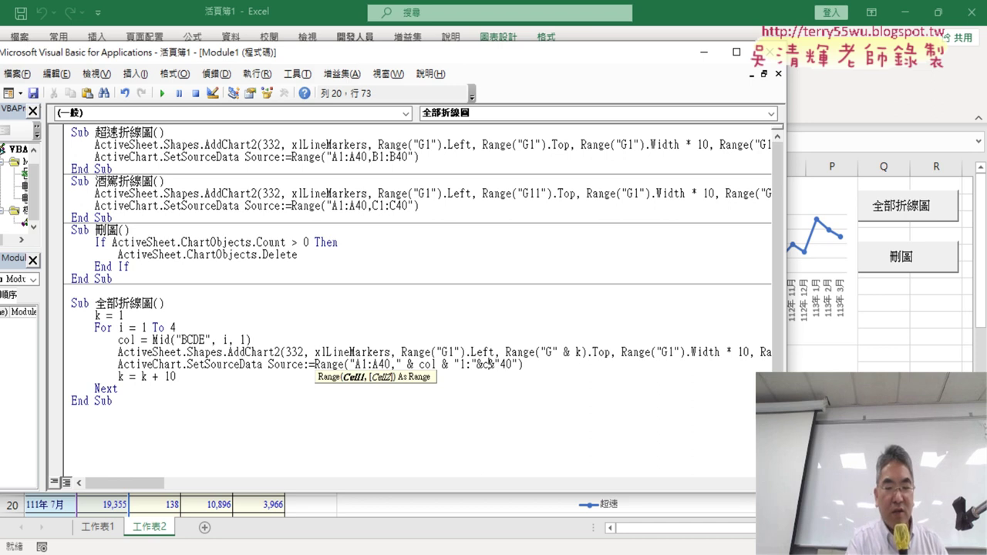
{"action": "type", "text": "ol"}
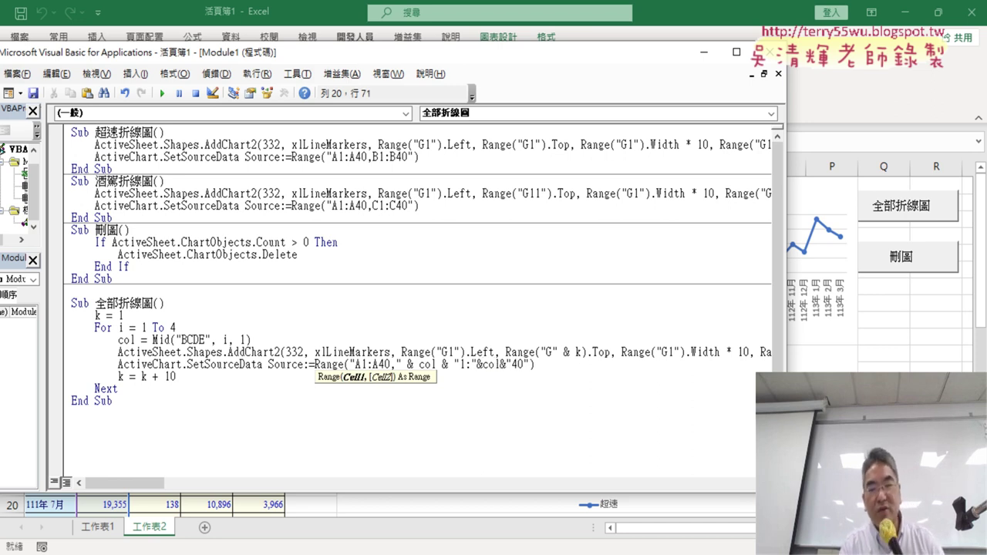
{"action": "key", "text": "Right"}
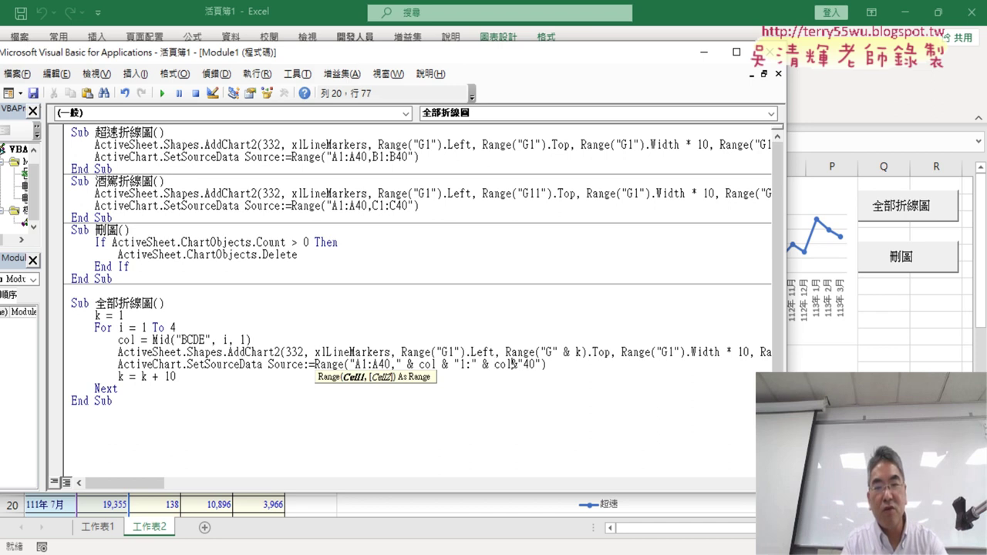
{"action": "key", "text": "Right"}
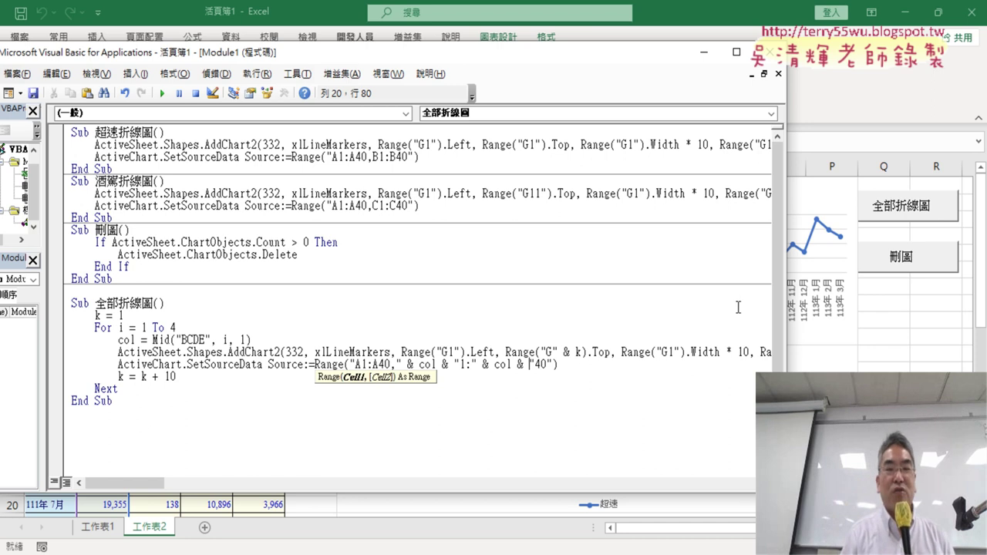
{"action": "left_click", "coordinate": [692, 331]}
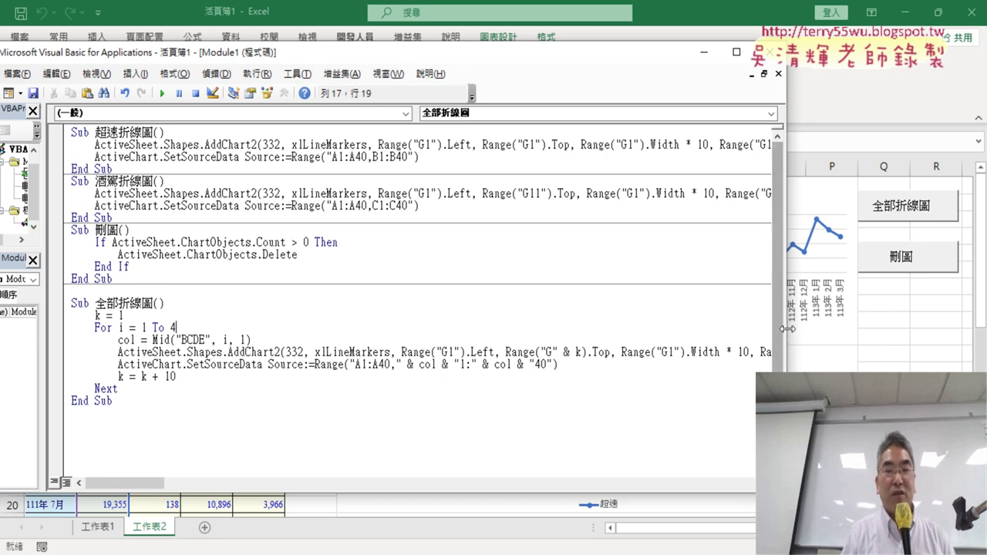
Step: Narrow the editor and run 刪圖 to delete the old charts
{"action": "left_click_drag", "start_coordinate": [784, 330], "coordinate": [274, 319]}
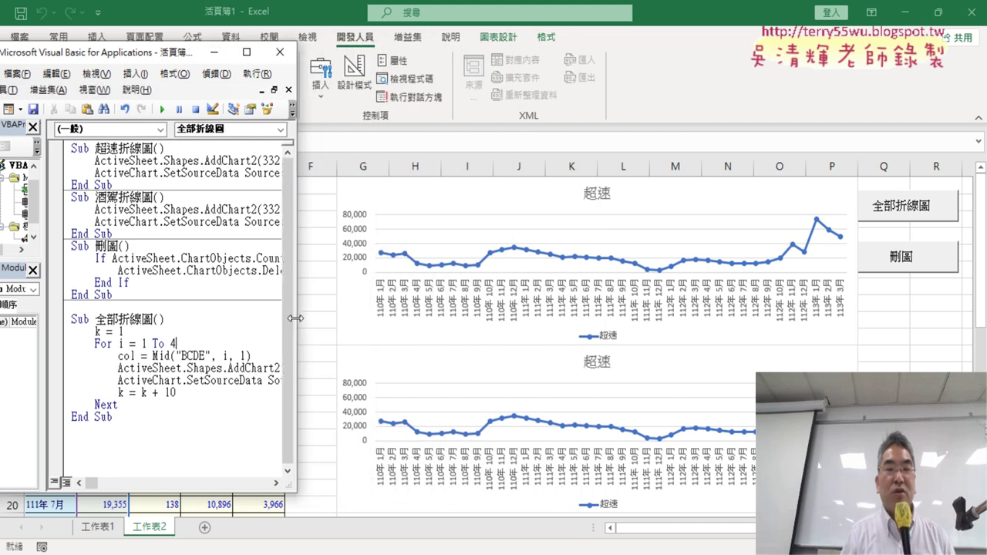
{"action": "left_click", "coordinate": [137, 271]}
{"action": "left_click", "coordinate": [162, 109]}
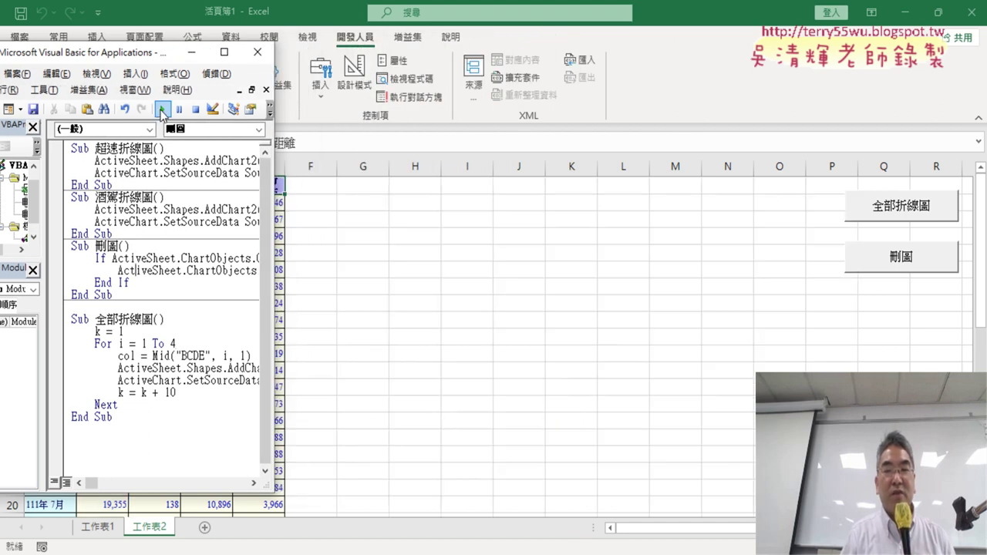
Step: Run 全部折線圖 and scroll through the new 超速, 酒醉駕駛, 任意變換車道 and 未保持行車安全距離 charts
{"action": "left_click", "coordinate": [159, 355]}
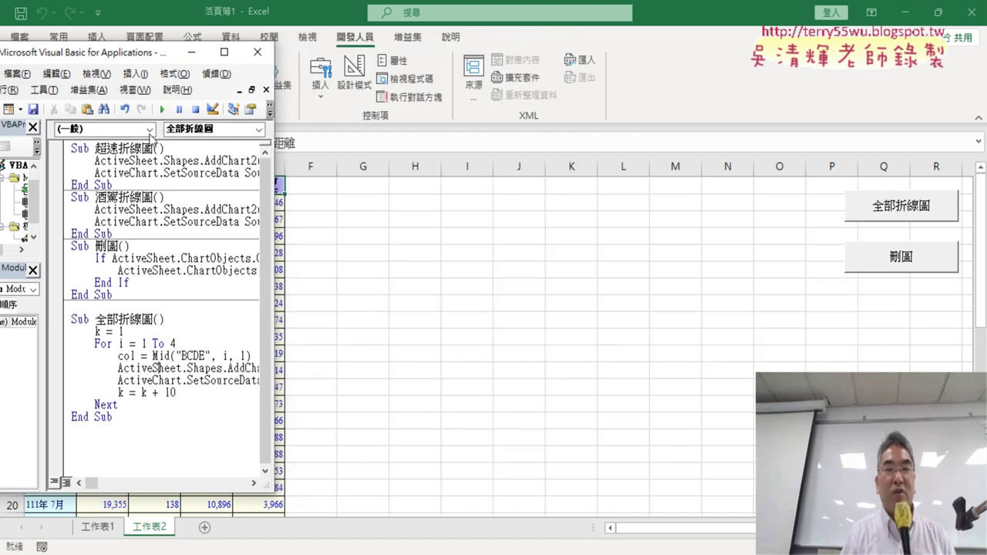
{"action": "left_click", "coordinate": [162, 108]}
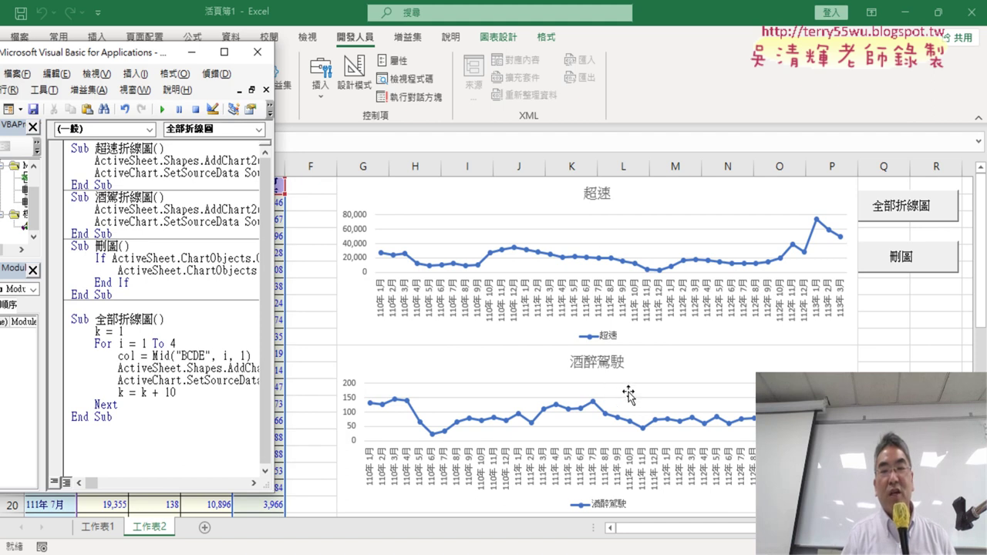
{"action": "scroll", "coordinate": [617, 397], "scroll_direction": "down", "scroll_amount": 2}
{"action": "scroll", "coordinate": [576, 366], "scroll_direction": "down", "scroll_amount": 1}
{"action": "scroll", "coordinate": [576, 366], "scroll_direction": "down", "scroll_amount": 3}
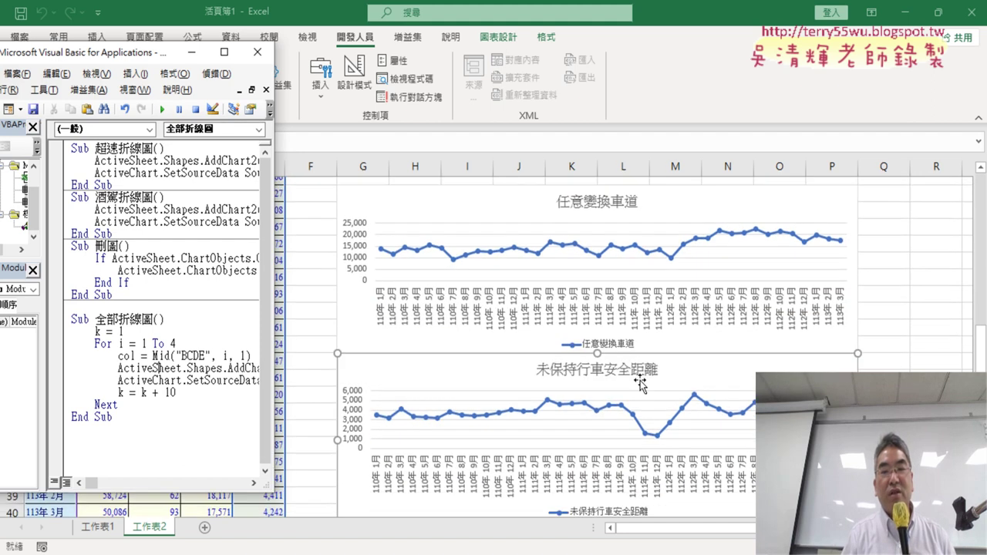
{"action": "scroll", "coordinate": [575, 364], "scroll_direction": "down", "scroll_amount": 1}
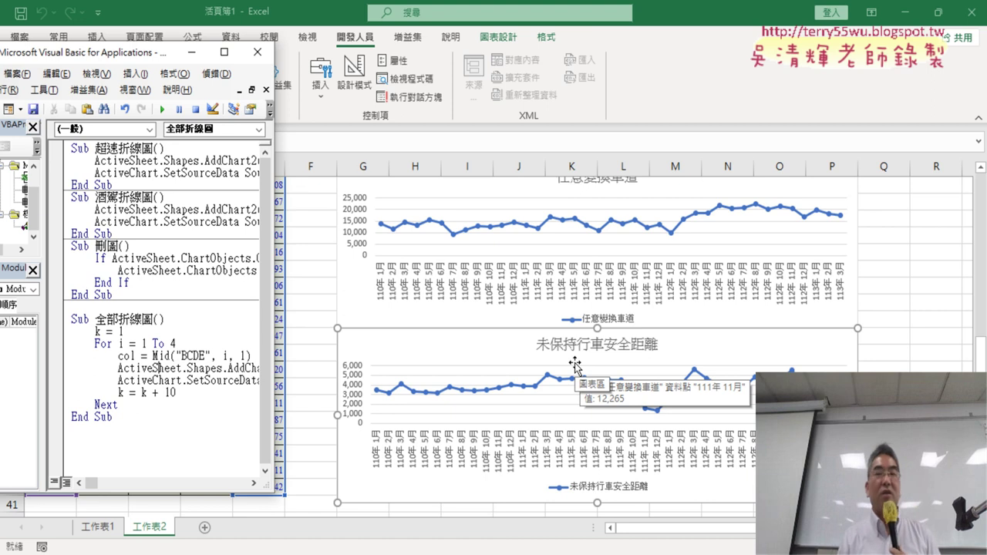
{"action": "scroll", "coordinate": [690, 383], "scroll_direction": "up", "scroll_amount": 5}
{"action": "scroll", "coordinate": [690, 383], "scroll_direction": "up", "scroll_amount": 2}
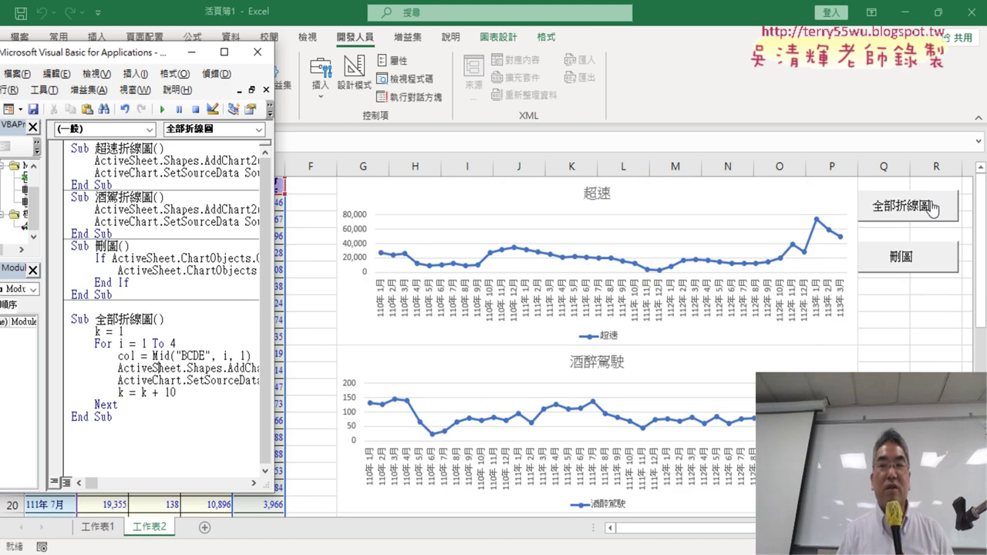
Step: Bring the worksheet forward and browse the Developer Insert controls list without adding any
{"action": "left_click_drag", "start_coordinate": [772, 529], "coordinate": [804, 528]}
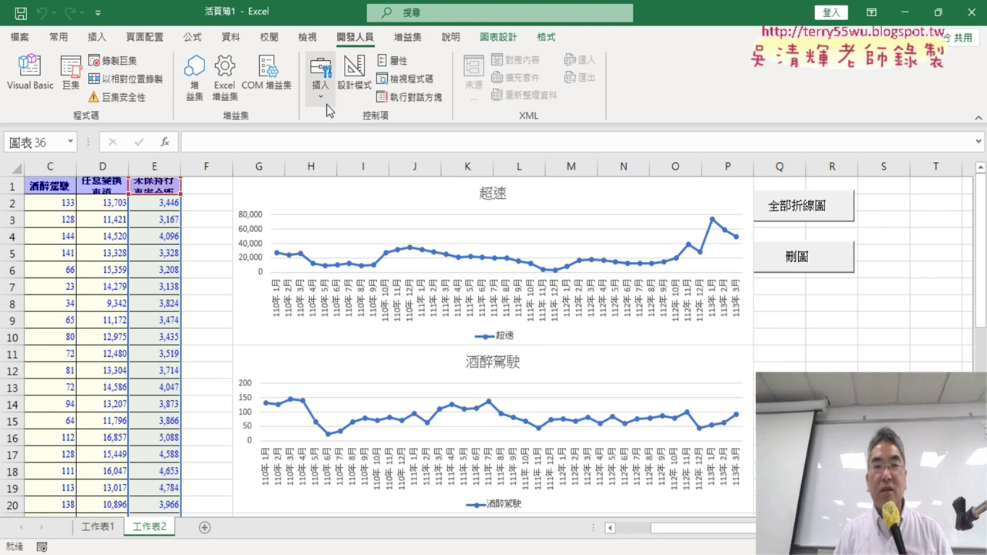
{"action": "left_click", "coordinate": [320, 78]}
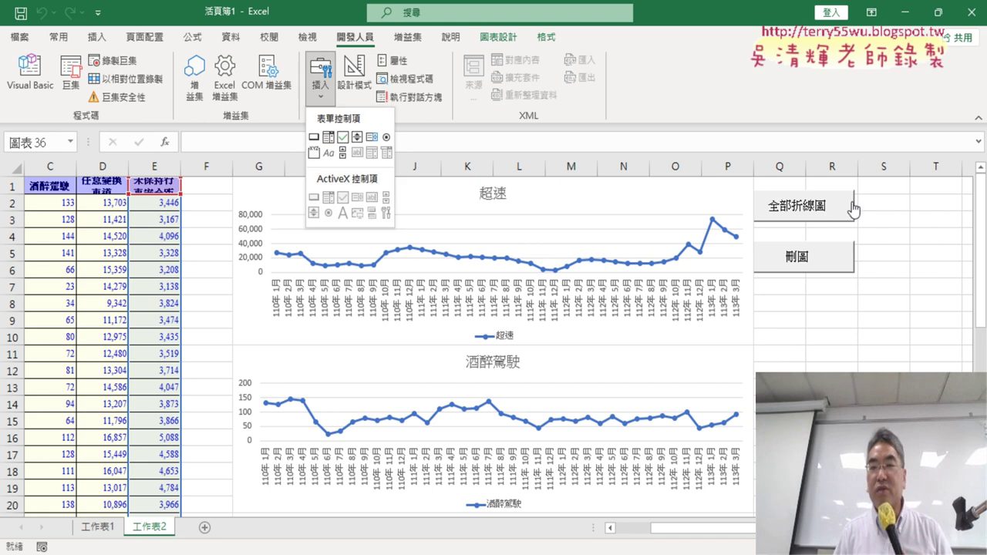
{"action": "left_click", "coordinate": [925, 246]}
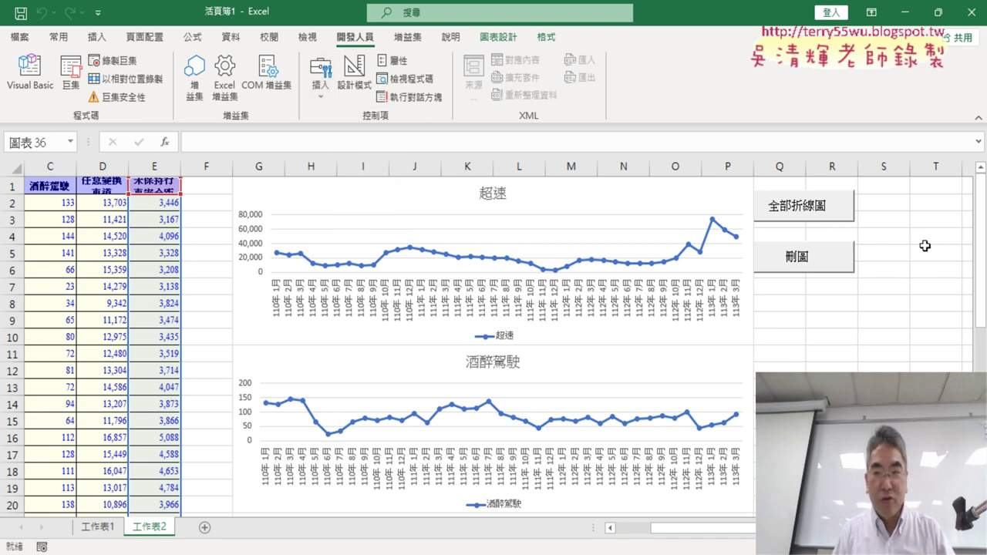
Step: Select the 全部折線圖 and 刪圖 buttons together, then deselect them by picking cell S2
{"action": "left_click", "coordinate": [826, 210], "text": "ctrl"}
{"action": "left_click", "coordinate": [815, 261], "text": "ctrl"}
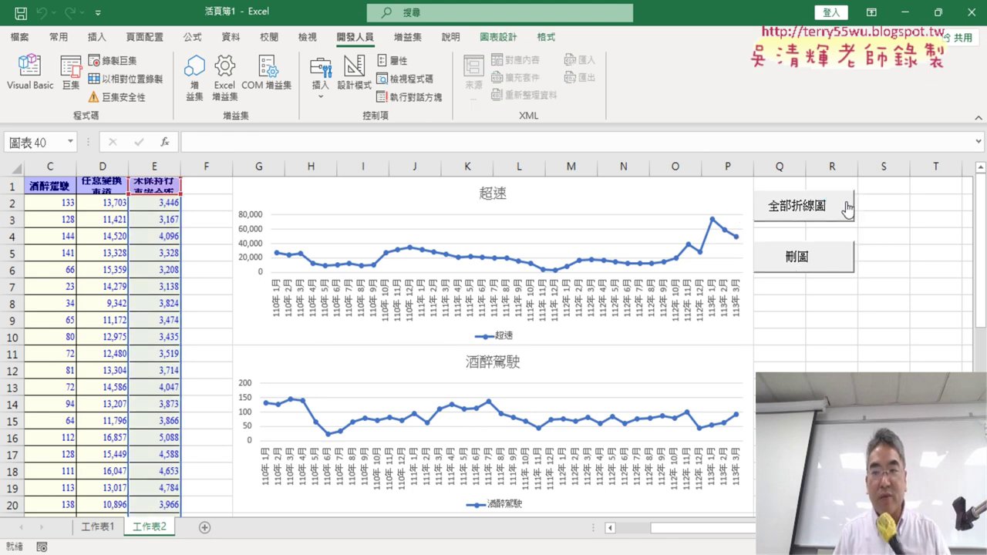
{"action": "left_click", "coordinate": [837, 208], "text": "ctrl"}
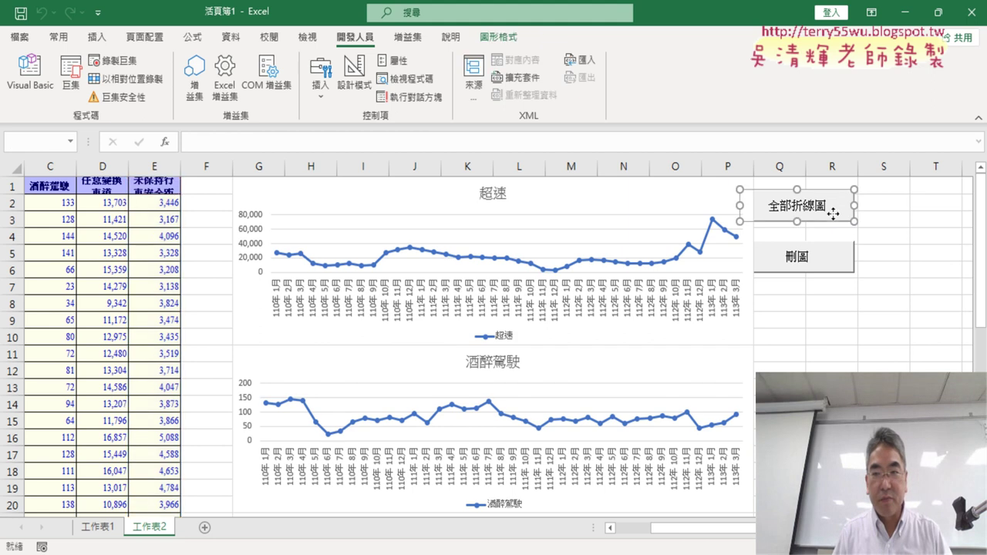
{"action": "left_click", "coordinate": [837, 257], "text": "ctrl"}
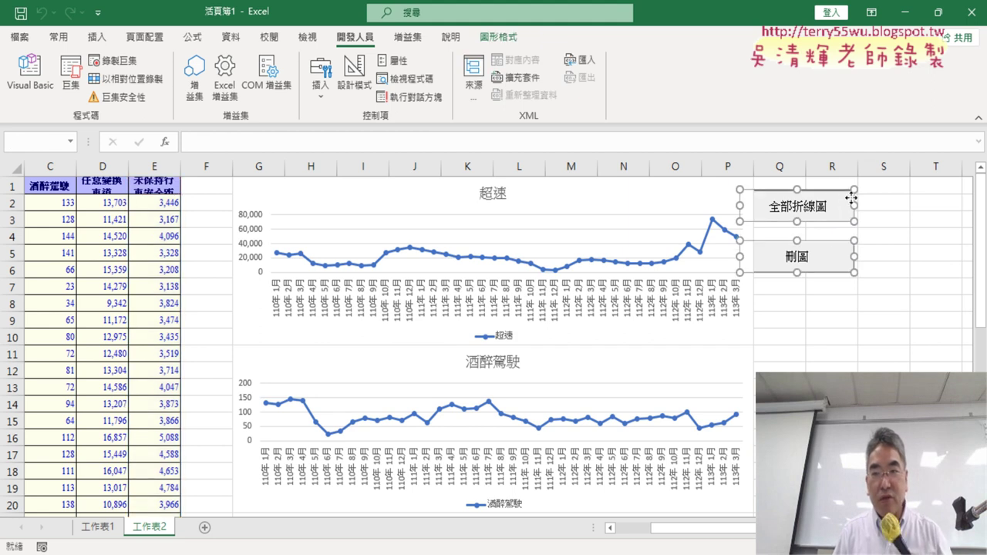
{"action": "left_click", "coordinate": [875, 201]}
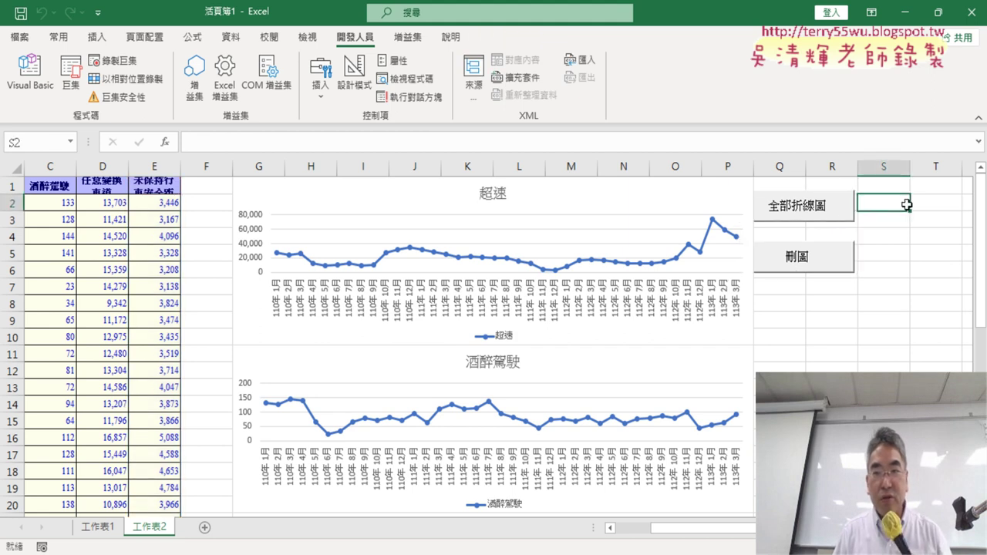
Step: Align 刪圖 directly under 全部折線圖, then run 刪圖 and 全部折線圖 to rebuild the charts
{"action": "right_click", "coordinate": [843, 202]}
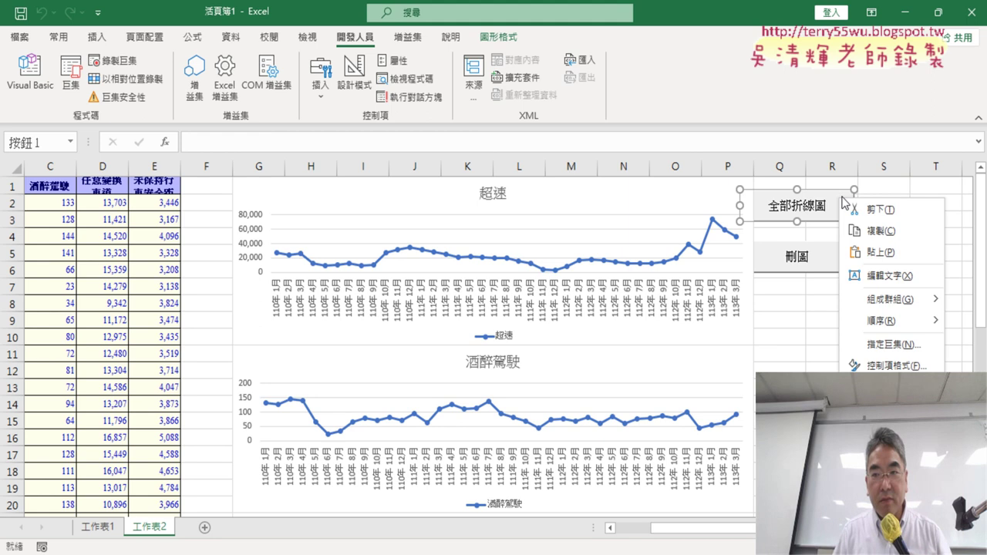
{"action": "key", "text": "Escape"}
{"action": "left_click_drag", "start_coordinate": [808, 202], "coordinate": [845, 193]}
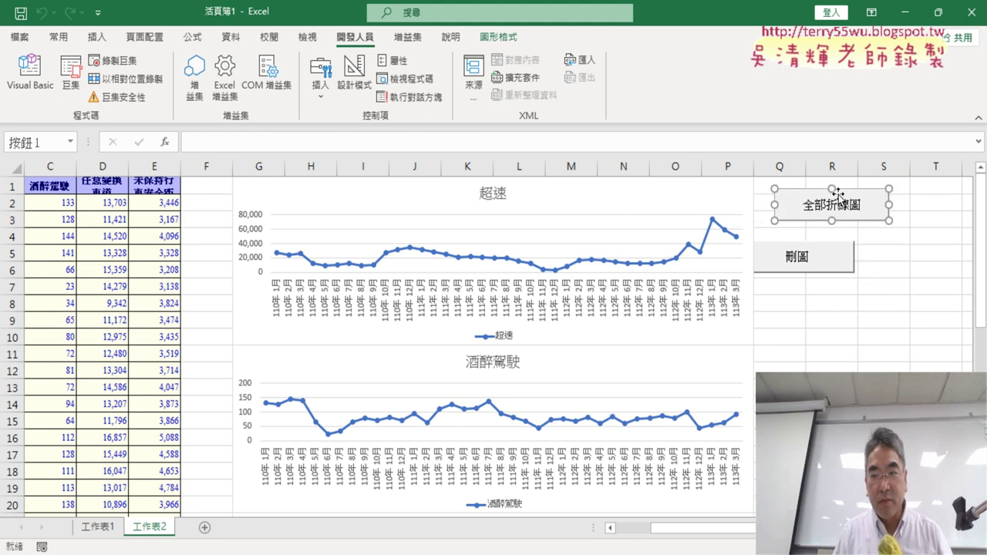
{"action": "right_click", "coordinate": [840, 257]}
{"action": "key", "text": "Escape"}
{"action": "left_click_drag", "start_coordinate": [831, 245], "coordinate": [854, 230]}
{"action": "left_click", "coordinate": [833, 308]}
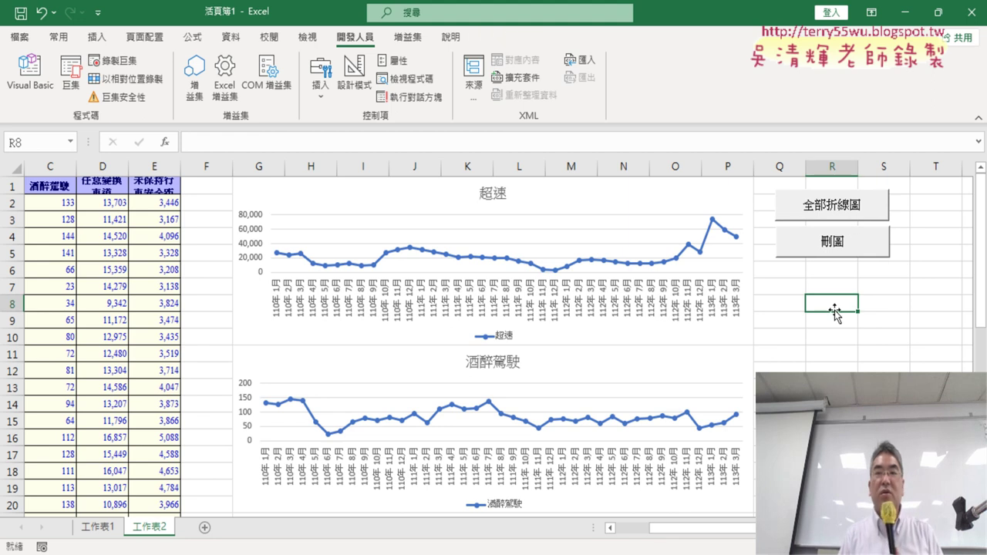
{"action": "left_click", "coordinate": [853, 243]}
{"action": "left_click", "coordinate": [834, 205]}
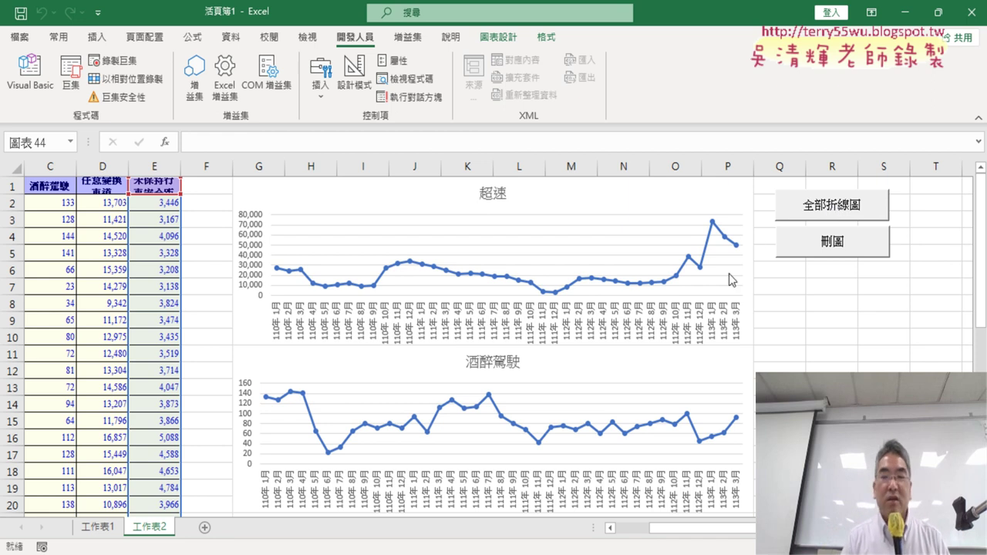
Step: Select the data in columns A–E, then switch to the Google Docs notes with the macro code
{"action": "left_click_drag", "start_coordinate": [699, 525], "coordinate": [615, 527]}
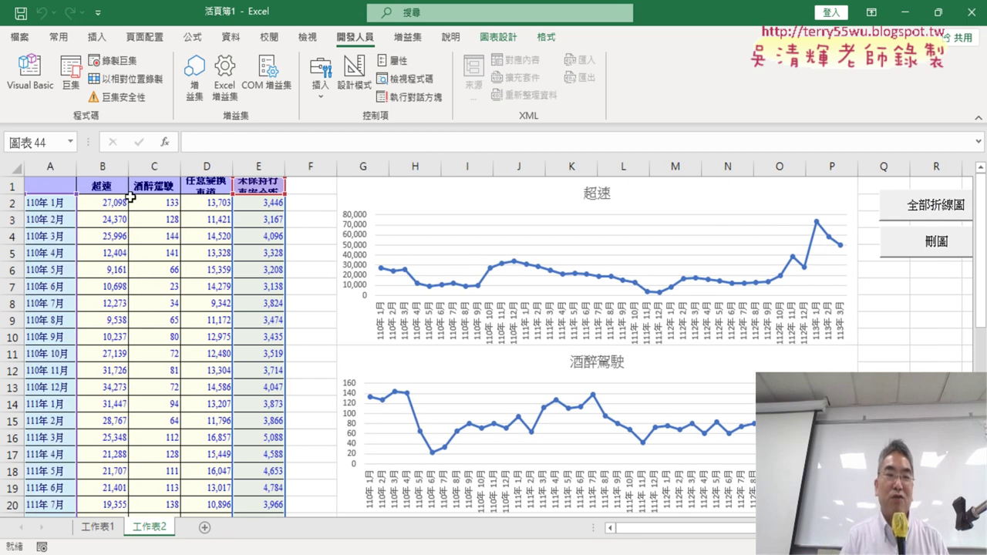
{"action": "left_click_drag", "start_coordinate": [50, 165], "coordinate": [259, 166]}
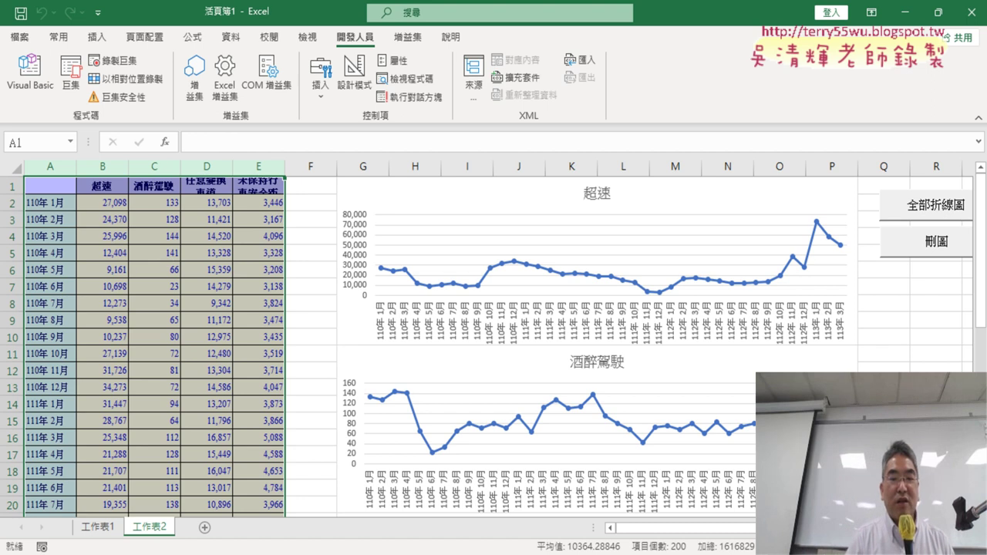
{"action": "mouse_move", "coordinate": [443, 546]}
{"action": "left_click", "coordinate": [363, 494]}
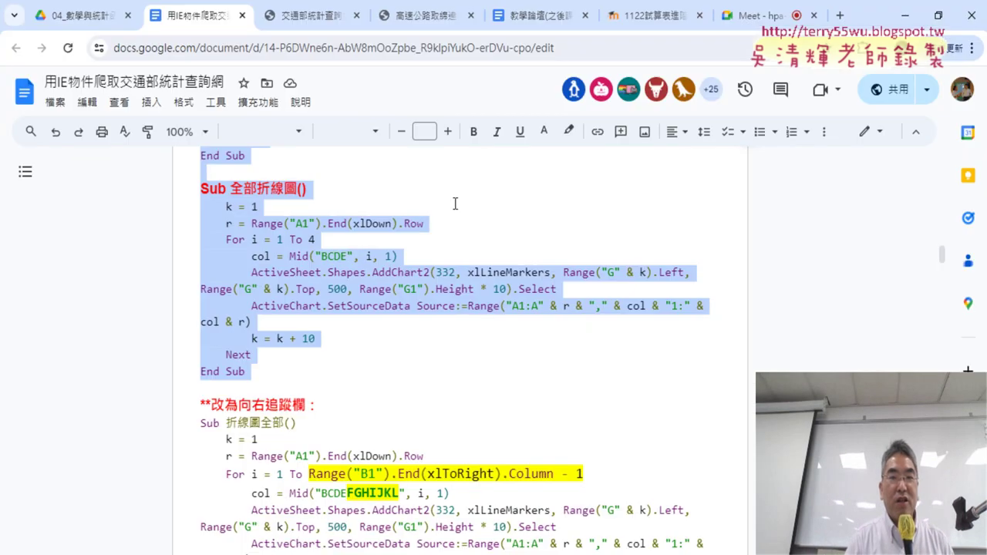
Step: On the 高速公路取締違規案件 page, scroll to the top and Inspect the table's header cell
{"action": "left_click", "coordinate": [410, 16]}
{"action": "scroll", "coordinate": [401, 216], "scroll_direction": "up", "scroll_amount": 2}
{"action": "scroll", "coordinate": [402, 216], "scroll_direction": "up", "scroll_amount": 4}
{"action": "left_click", "coordinate": [398, 220]}
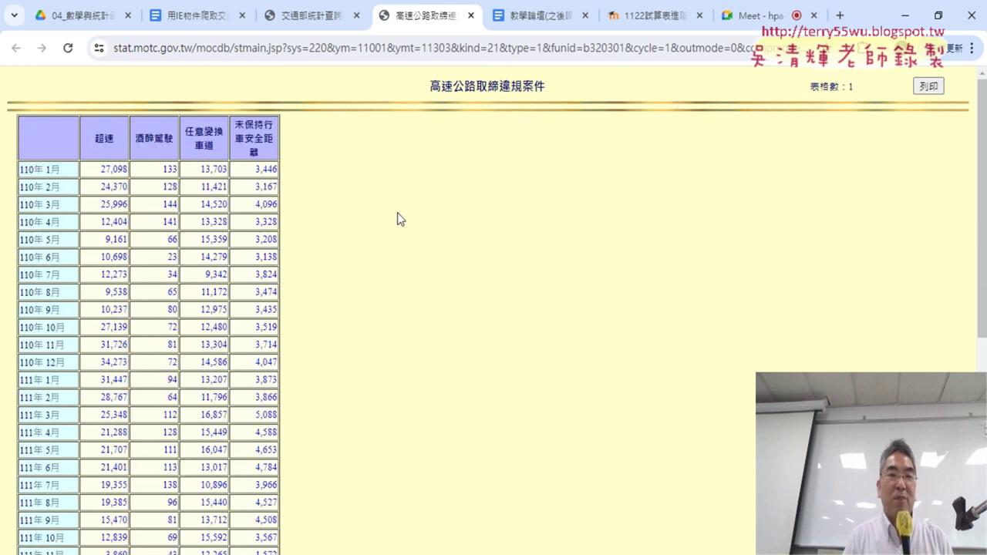
{"action": "right_click", "coordinate": [48, 136]}
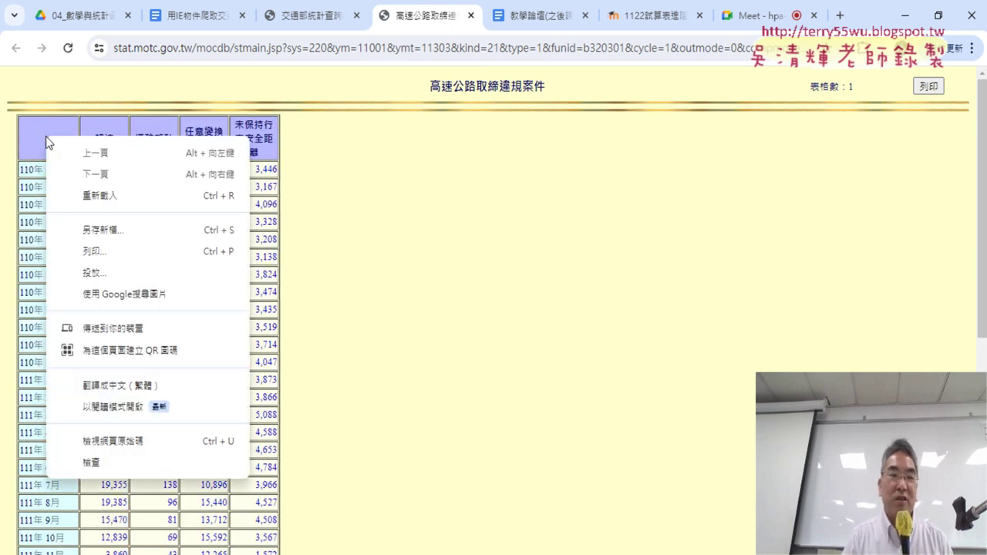
{"action": "left_click", "coordinate": [105, 463]}
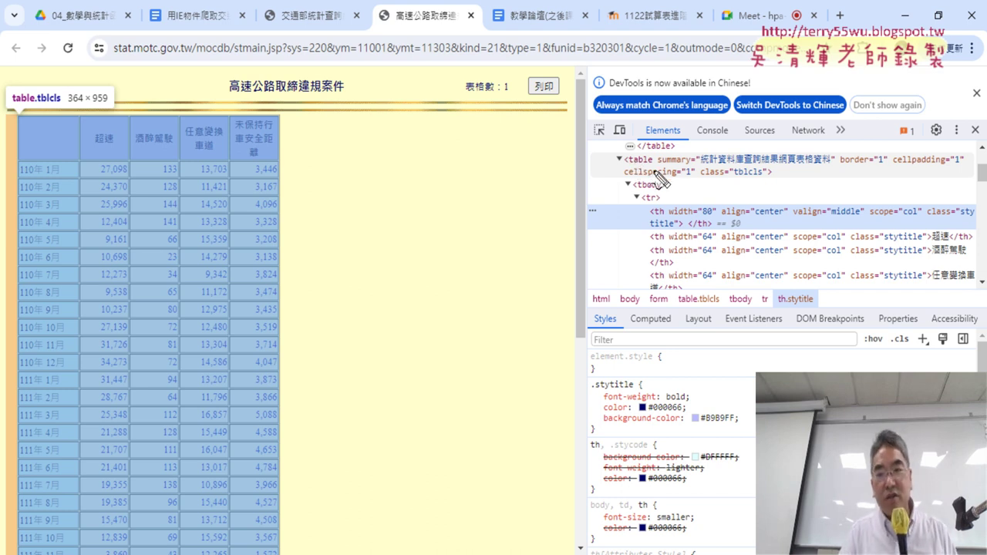
Step: Circle the table and tr tags in the HTML and mark the table's header row
{"action": "left_click_drag", "start_coordinate": [652, 155], "coordinate": [657, 164]}
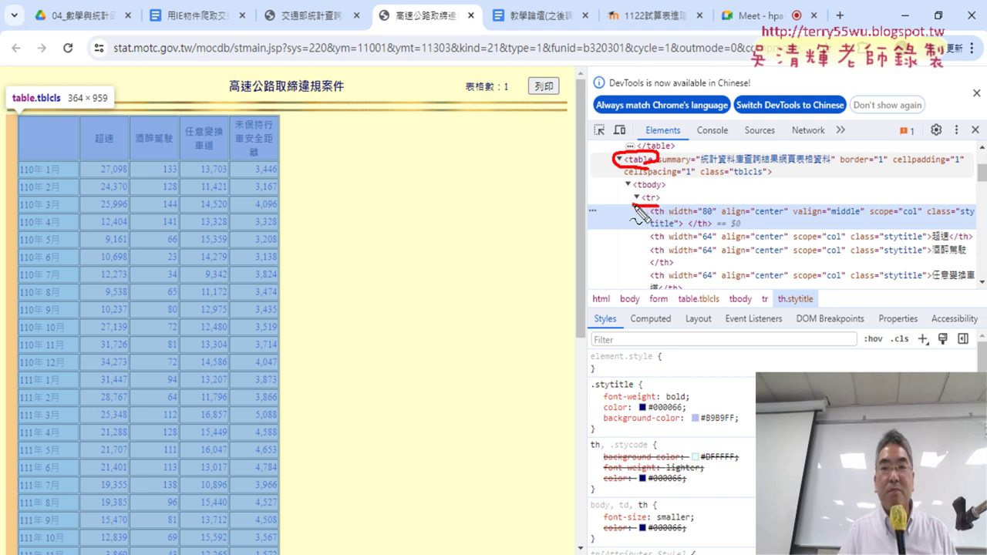
{"action": "left_click_drag", "start_coordinate": [634, 202], "coordinate": [673, 195]}
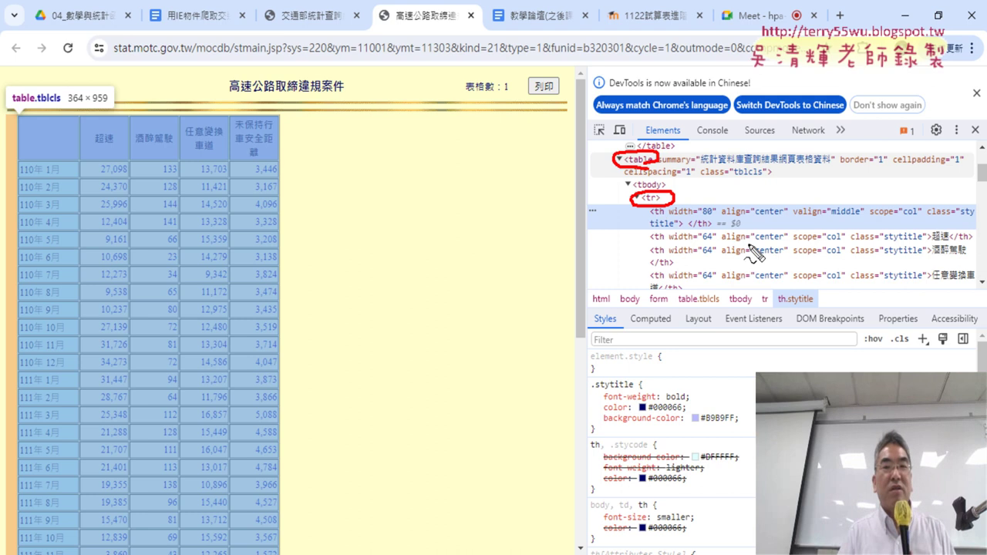
{"action": "left_click_drag", "start_coordinate": [26, 162], "coordinate": [270, 139]}
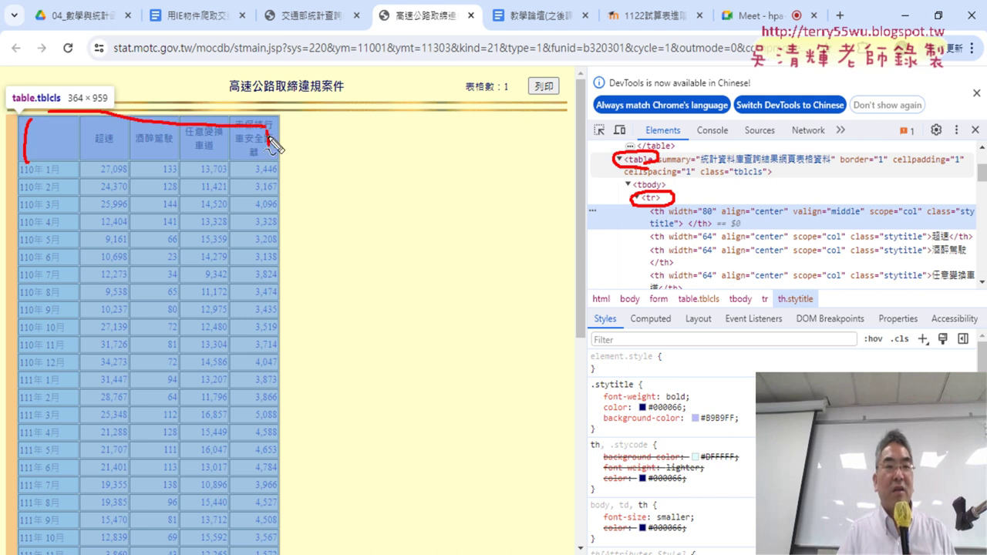
{"action": "left_click_drag", "start_coordinate": [31, 159], "coordinate": [289, 163]}
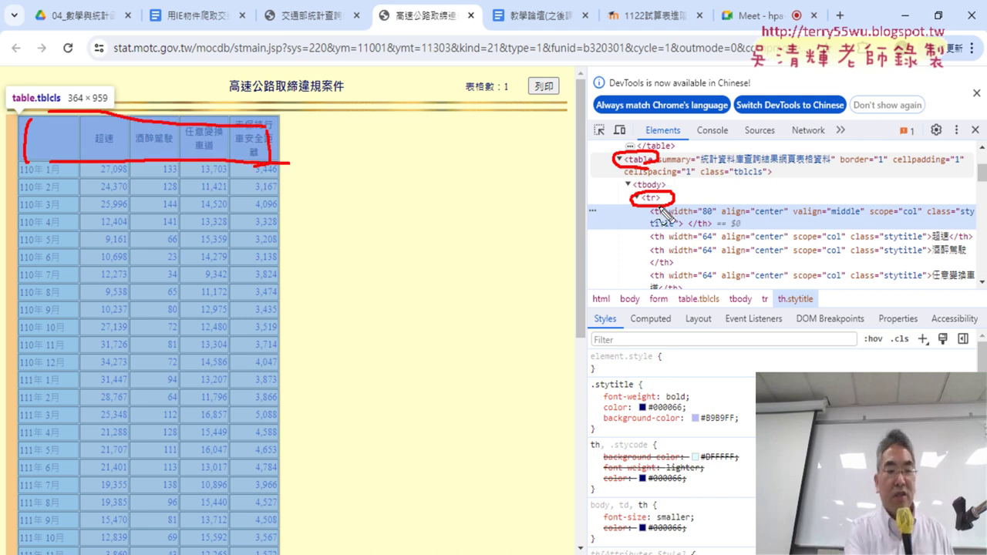
{"action": "key", "text": "Escape"}
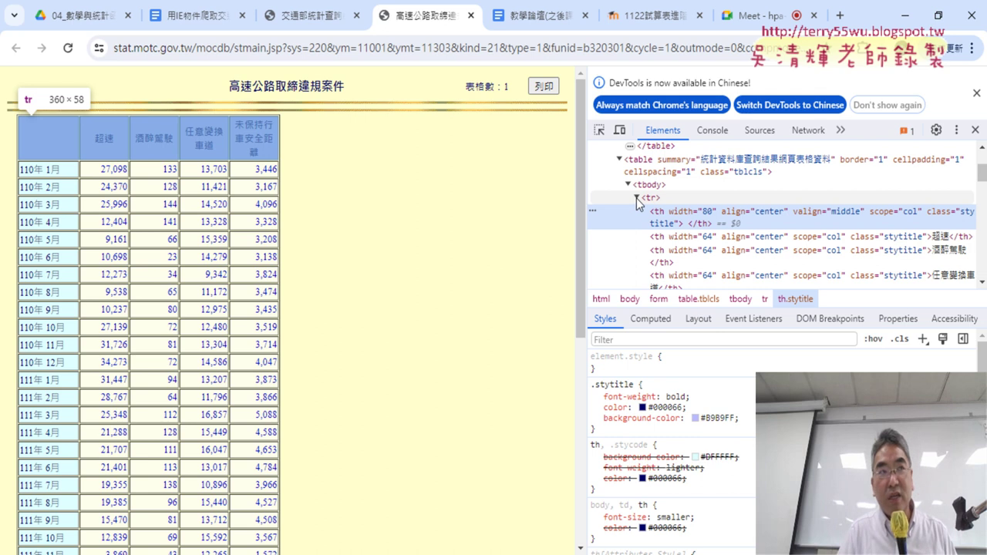
Step: Collapse the header row's tr element and annotate how it maps to the table header
{"action": "left_click", "coordinate": [637, 198]}
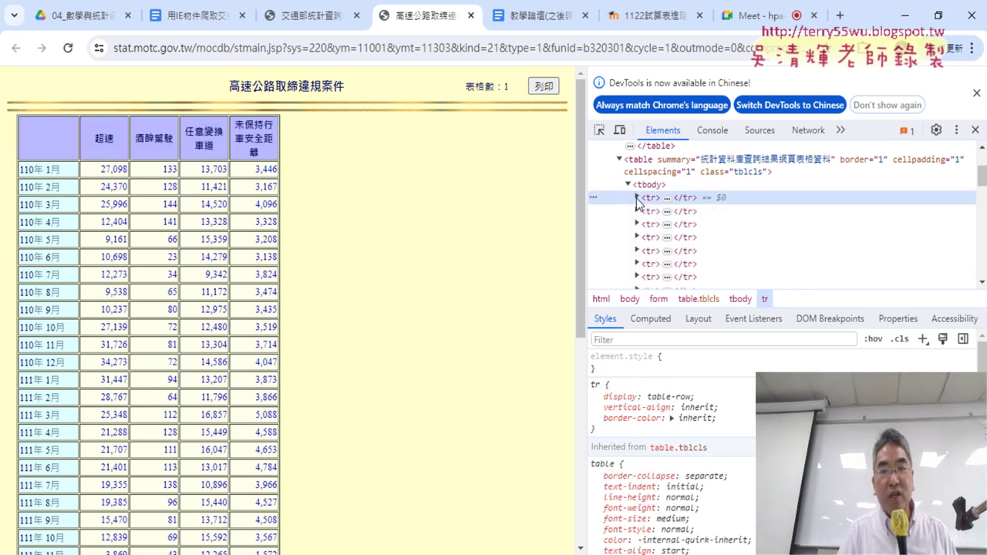
{"action": "left_click", "coordinate": [636, 198]}
{"action": "left_click", "coordinate": [636, 198]}
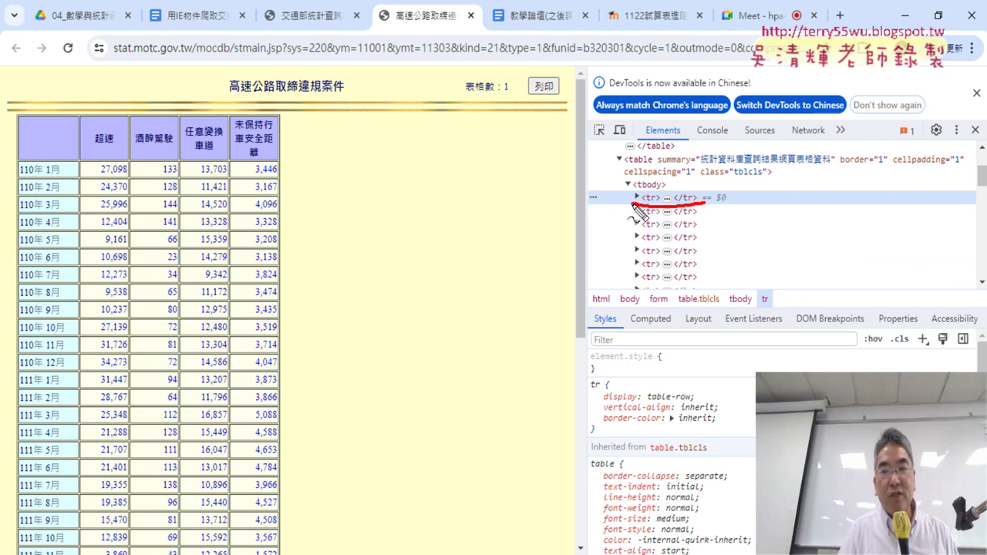
{"action": "mouse_move", "coordinate": [639, 194]}
{"action": "left_mouse_down"}
{"action": "mouse_move", "coordinate": [662, 207]}
{"action": "mouse_move", "coordinate": [534, 108]}
{"action": "mouse_move", "coordinate": [297, 113]}
{"action": "mouse_move", "coordinate": [318, 116]}
{"action": "left_mouse_up"}
{"action": "mouse_move", "coordinate": [270, 168]}
{"action": "left_mouse_down"}
{"action": "mouse_move", "coordinate": [230, 167]}
{"action": "mouse_move", "coordinate": [283, 163]}
{"action": "left_mouse_up"}
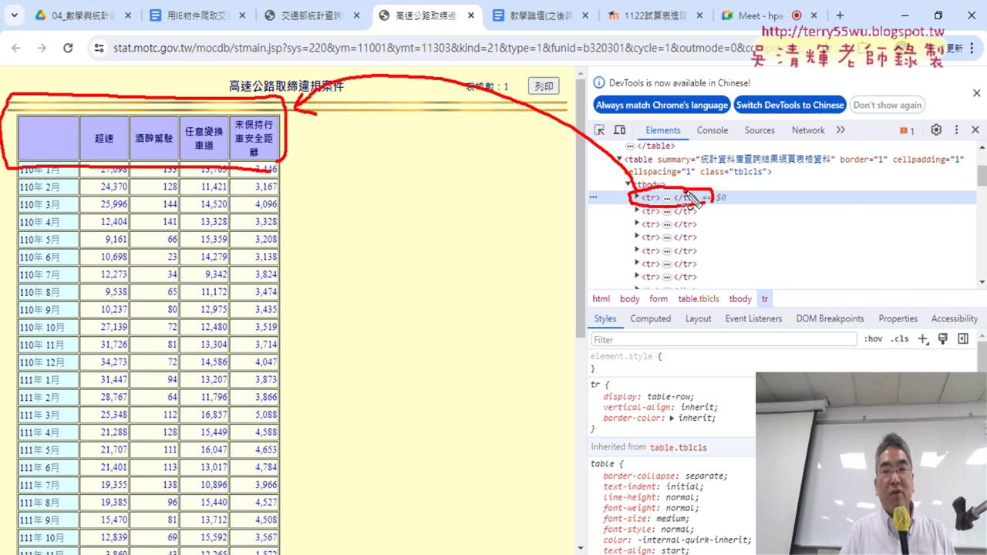
{"action": "left_click_drag", "start_coordinate": [683, 193], "coordinate": [703, 204]}
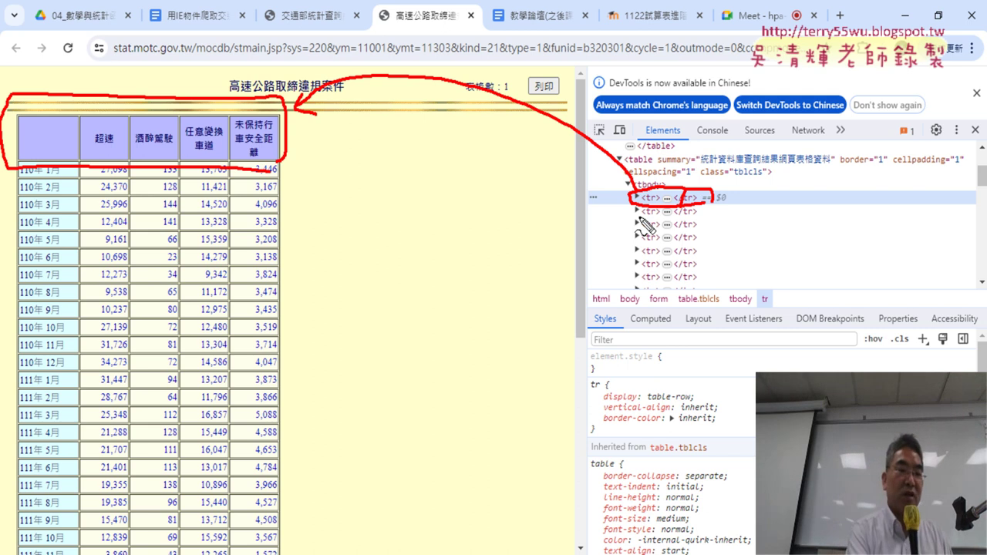
{"action": "key", "text": "Escape"}
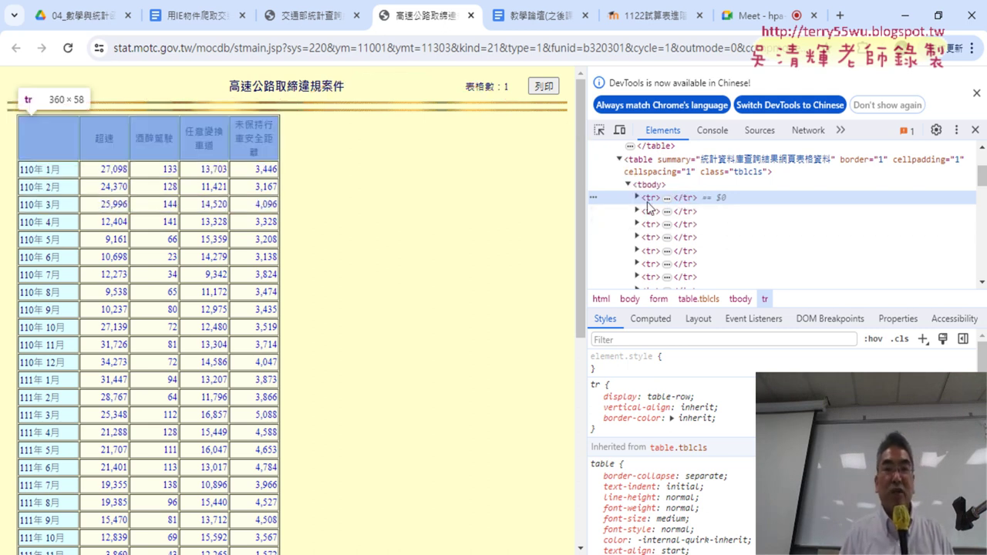
Step: Expand the header tr and mark its th cells 超速, 酒醉駕駛 and 任意變換車道
{"action": "left_click", "coordinate": [638, 199]}
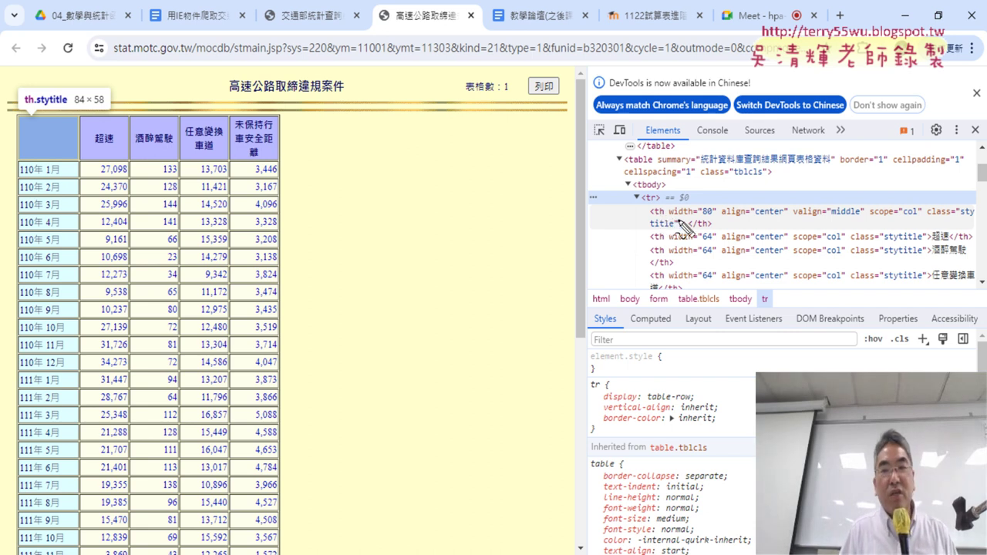
{"action": "left_click_drag", "start_coordinate": [670, 224], "coordinate": [673, 220]}
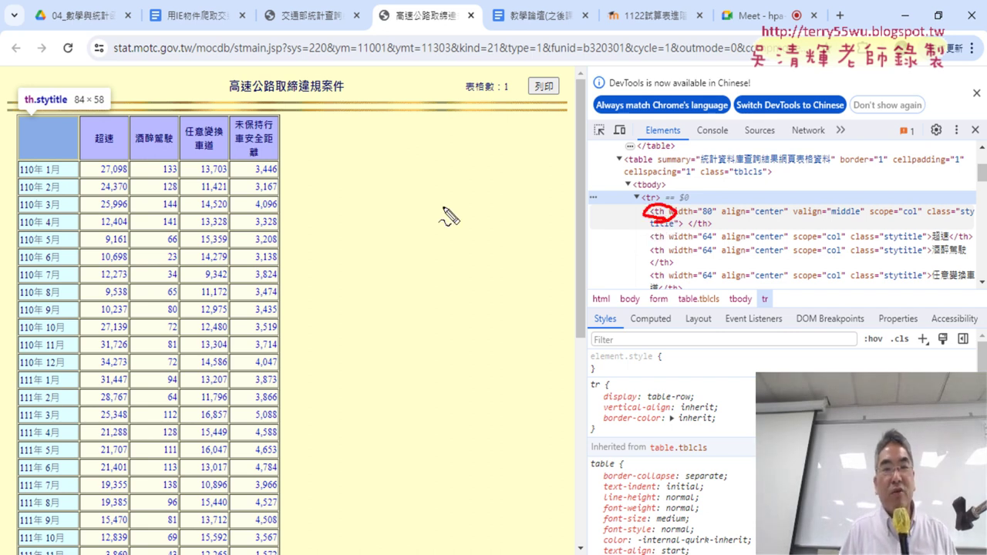
{"action": "left_click_drag", "start_coordinate": [108, 157], "coordinate": [114, 147]}
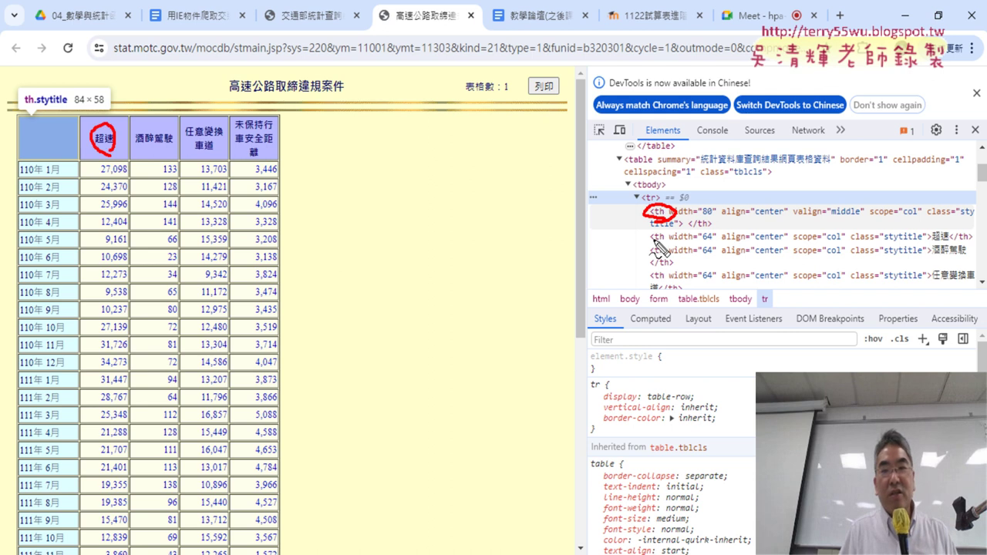
{"action": "left_click_drag", "start_coordinate": [662, 238], "coordinate": [665, 245]}
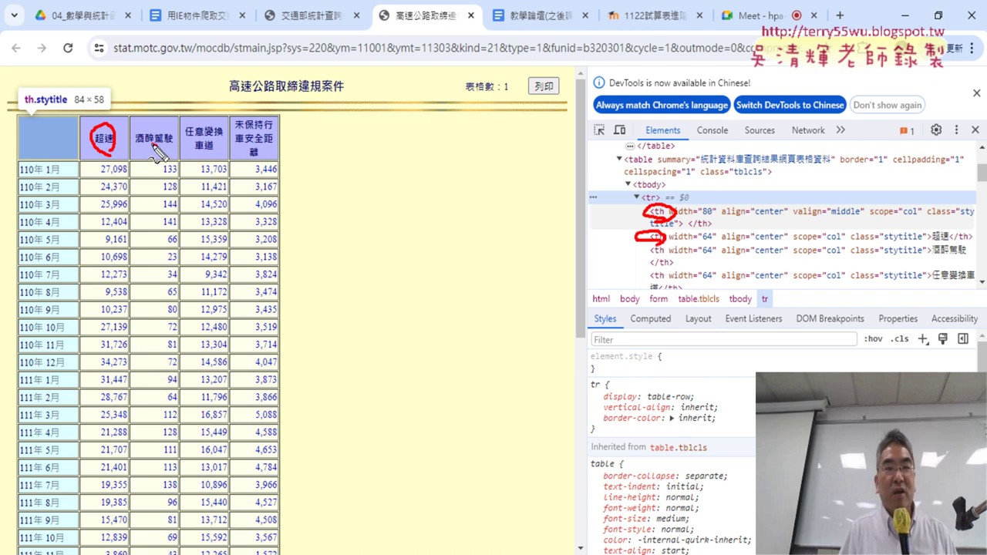
{"action": "mouse_move", "coordinate": [154, 146]}
{"action": "left_mouse_down"}
{"action": "mouse_move", "coordinate": [173, 130]}
{"action": "mouse_move", "coordinate": [193, 151]}
{"action": "left_mouse_up"}
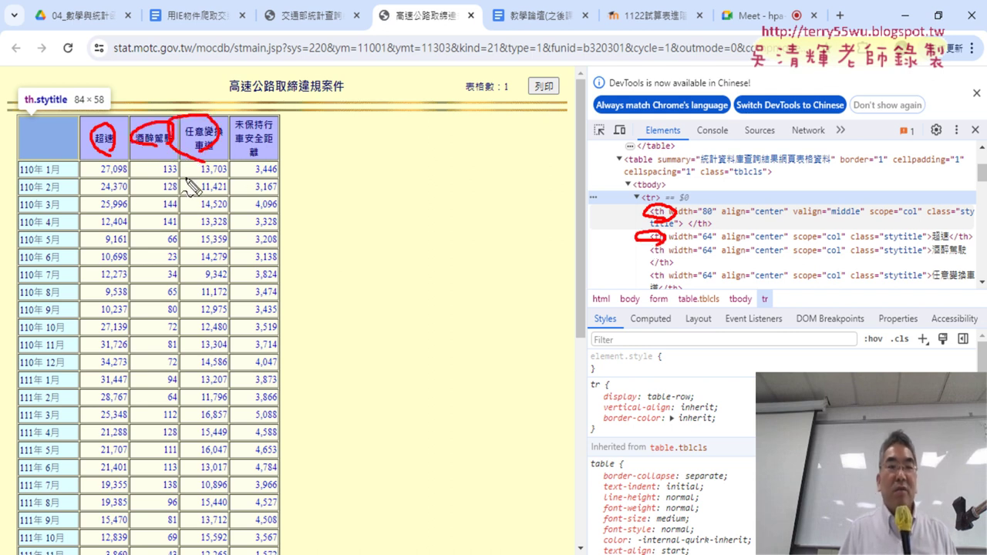
{"action": "mouse_move", "coordinate": [105, 185]}
{"action": "left_mouse_down"}
{"action": "mouse_move", "coordinate": [93, 165]}
{"action": "mouse_move", "coordinate": [127, 186]}
{"action": "left_mouse_up"}
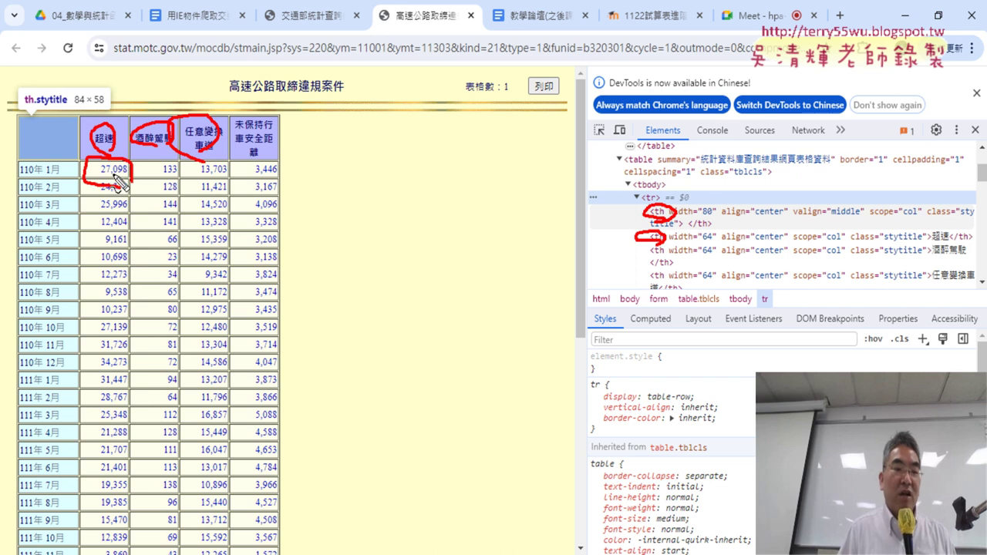
{"action": "key", "text": "Escape"}
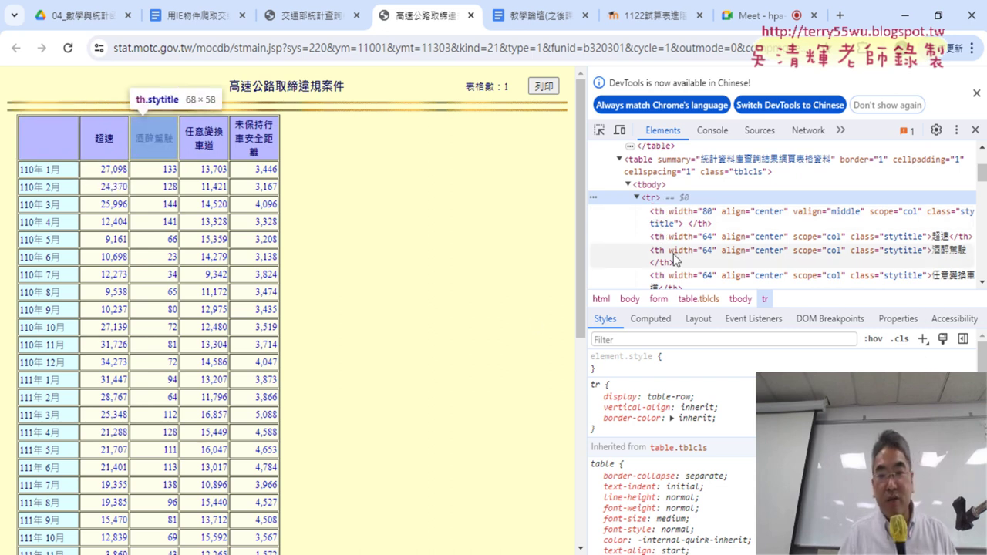
Step: Expand the 110年 2月 row and mark its th label and the 24,370 td value
{"action": "left_click", "coordinate": [637, 197]}
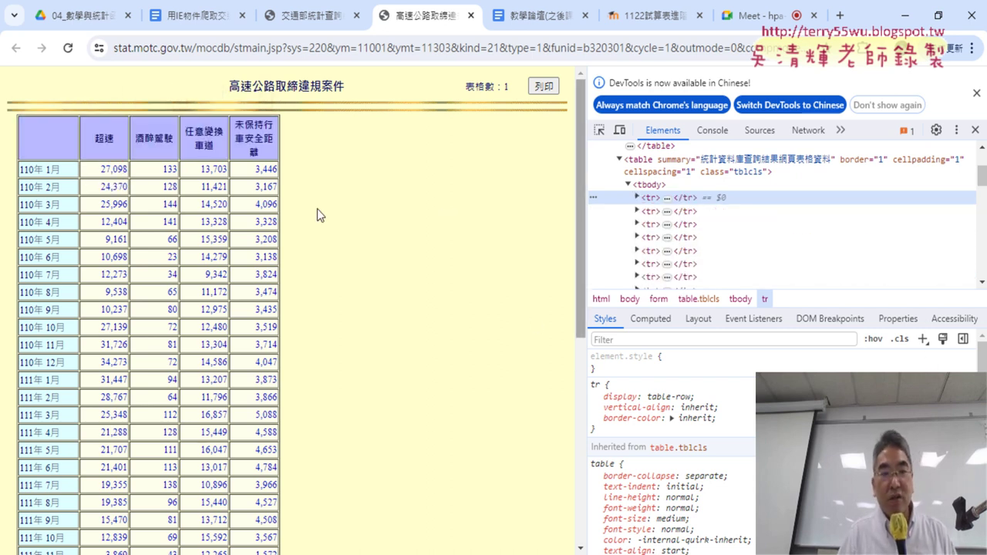
{"action": "left_click", "coordinate": [637, 223]}
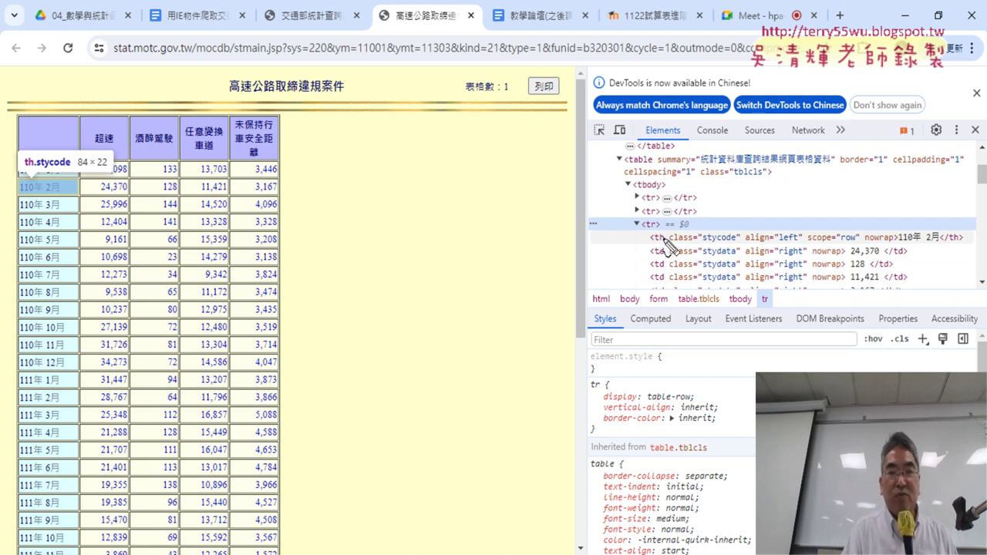
{"action": "mouse_move", "coordinate": [669, 245]}
{"action": "left_mouse_down"}
{"action": "mouse_move", "coordinate": [652, 235]}
{"action": "mouse_move", "coordinate": [677, 239]}
{"action": "left_mouse_up"}
{"action": "mouse_move", "coordinate": [74, 195]}
{"action": "left_mouse_down"}
{"action": "mouse_move", "coordinate": [38, 191]}
{"action": "mouse_move", "coordinate": [79, 200]}
{"action": "left_mouse_up"}
{"action": "left_click_drag", "start_coordinate": [650, 250], "coordinate": [668, 251]}
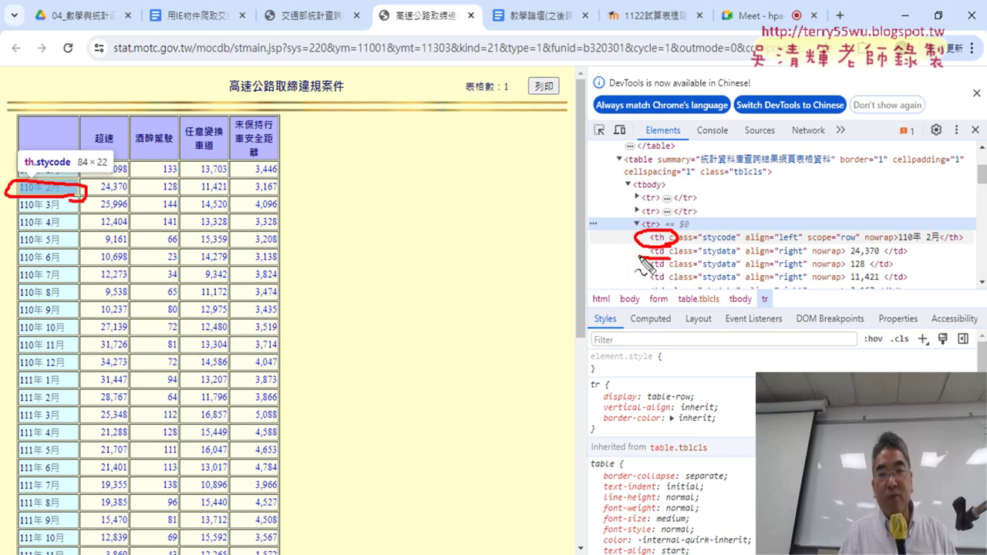
{"action": "mouse_move", "coordinate": [132, 201]}
{"action": "left_mouse_down"}
{"action": "mouse_move", "coordinate": [81, 198]}
{"action": "mouse_move", "coordinate": [128, 193]}
{"action": "left_mouse_up"}
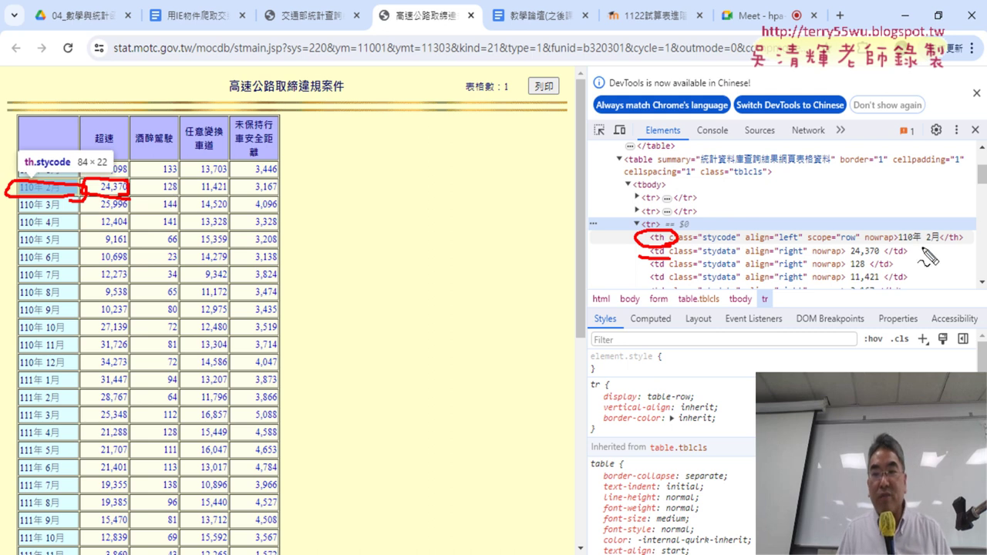
{"action": "left_click_drag", "start_coordinate": [941, 244], "coordinate": [900, 244]}
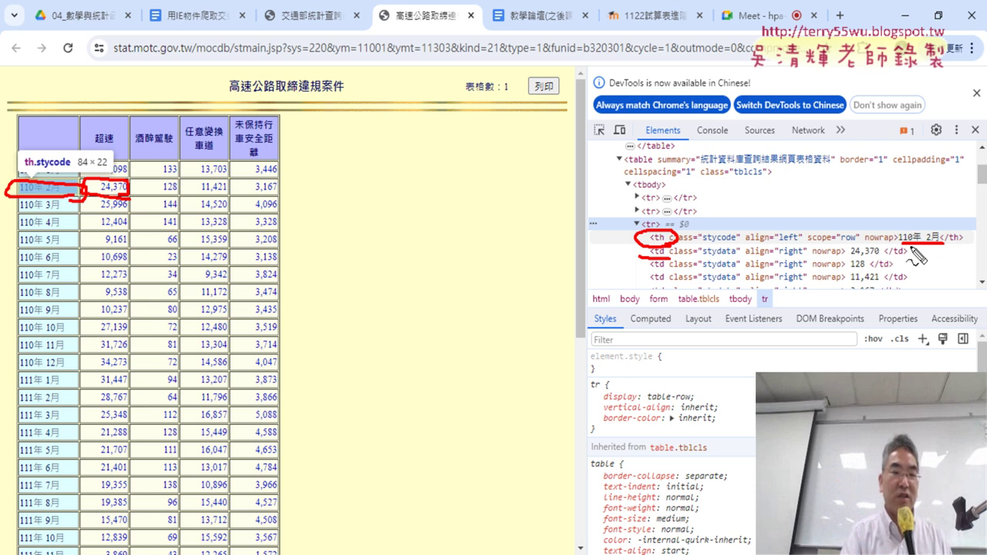
{"action": "key", "text": "Escape"}
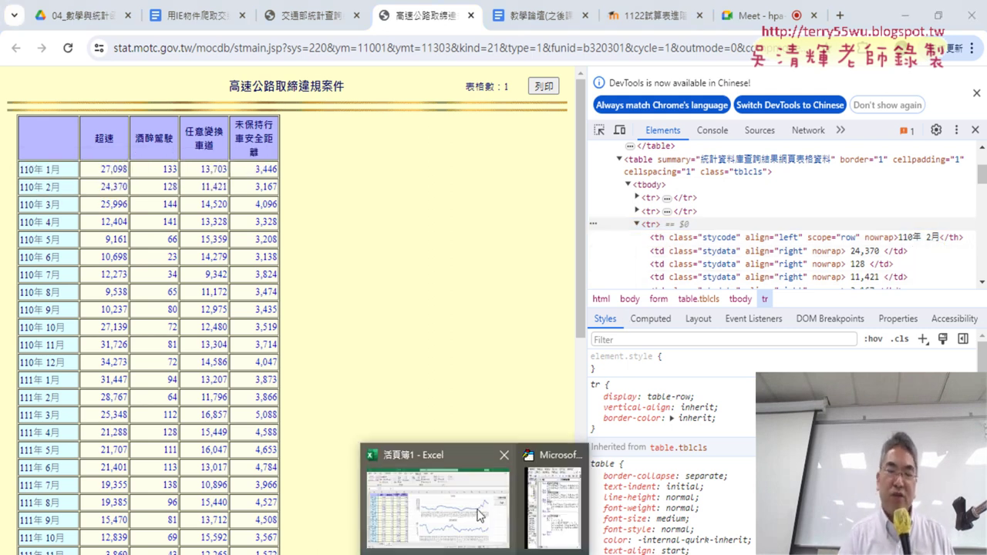
Step: Rerun 全部折線圖 in Excel to rebuild all line charts, then return to Chrome
{"action": "left_click", "coordinate": [480, 513]}
{"action": "left_click", "coordinate": [938, 209]}
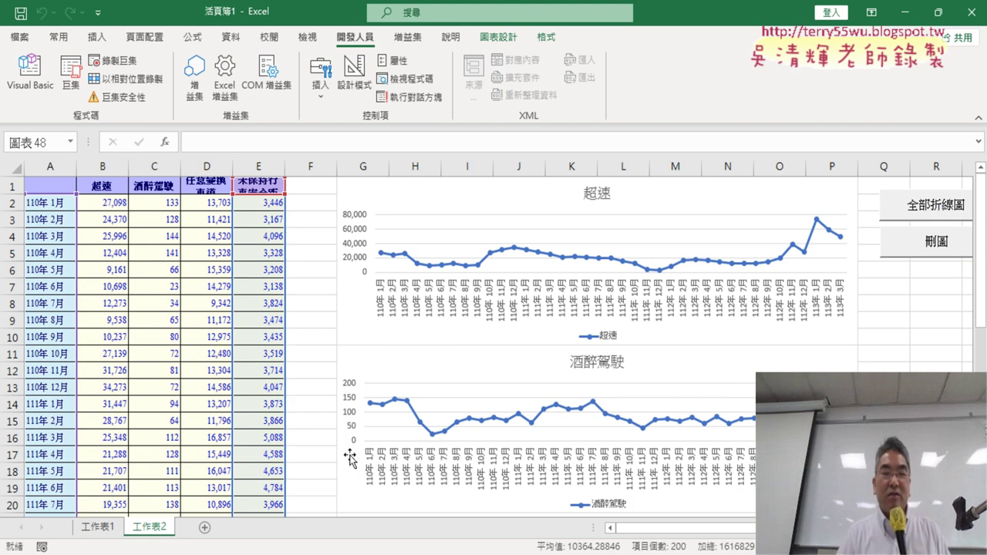
{"action": "left_click", "coordinate": [372, 503]}
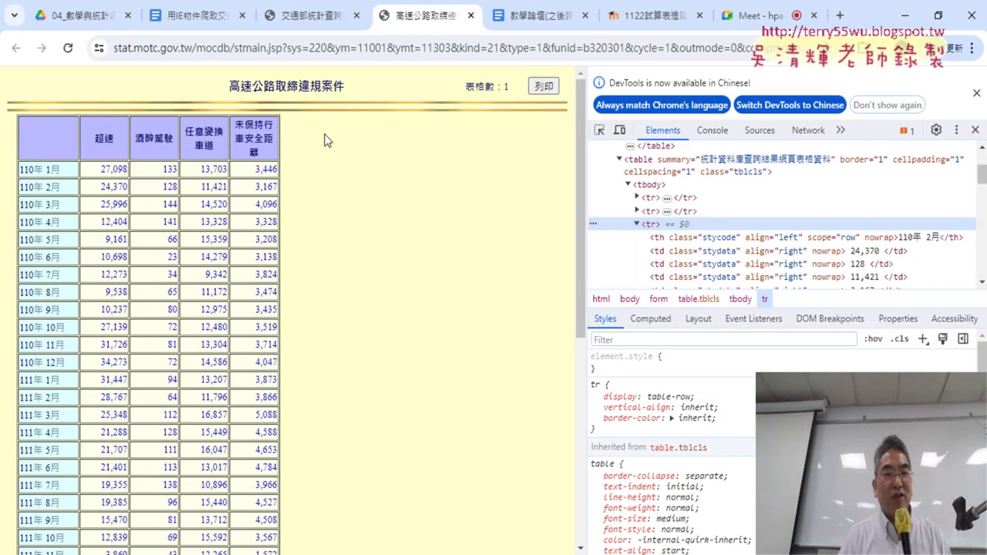
Step: Inspect the table header again, expand only the header tr's th cells, and widen DevTools
{"action": "right_click", "coordinate": [44, 134]}
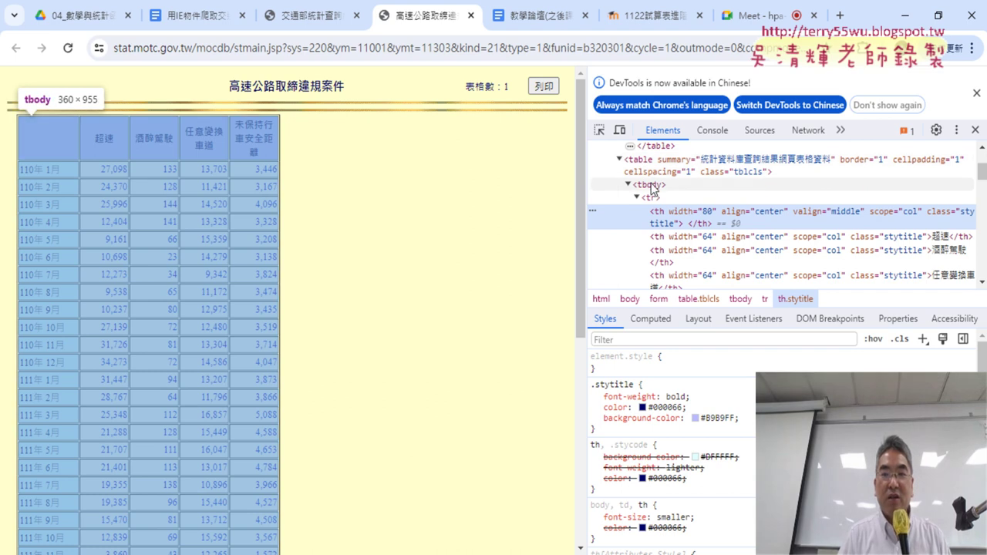
{"action": "left_click", "coordinate": [637, 199]}
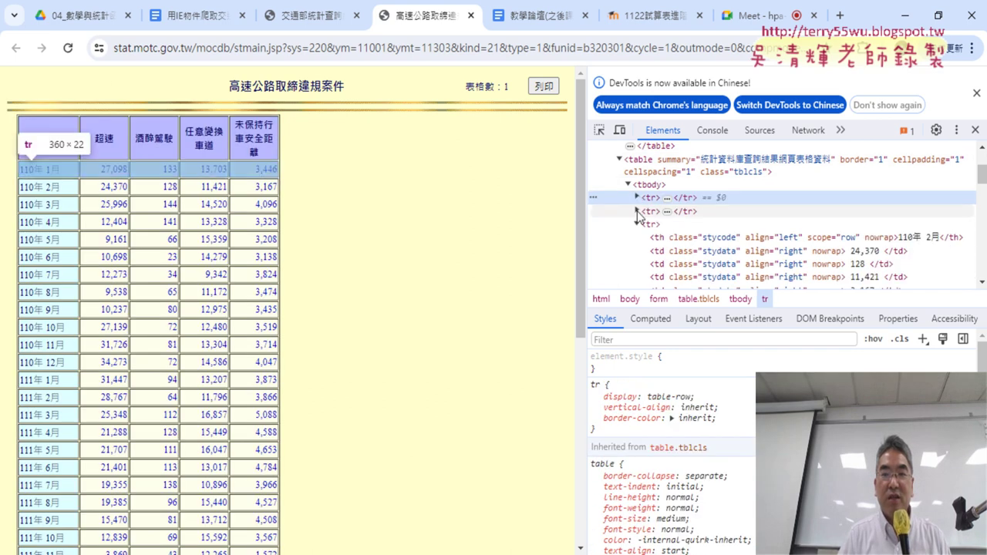
{"action": "left_click", "coordinate": [637, 223]}
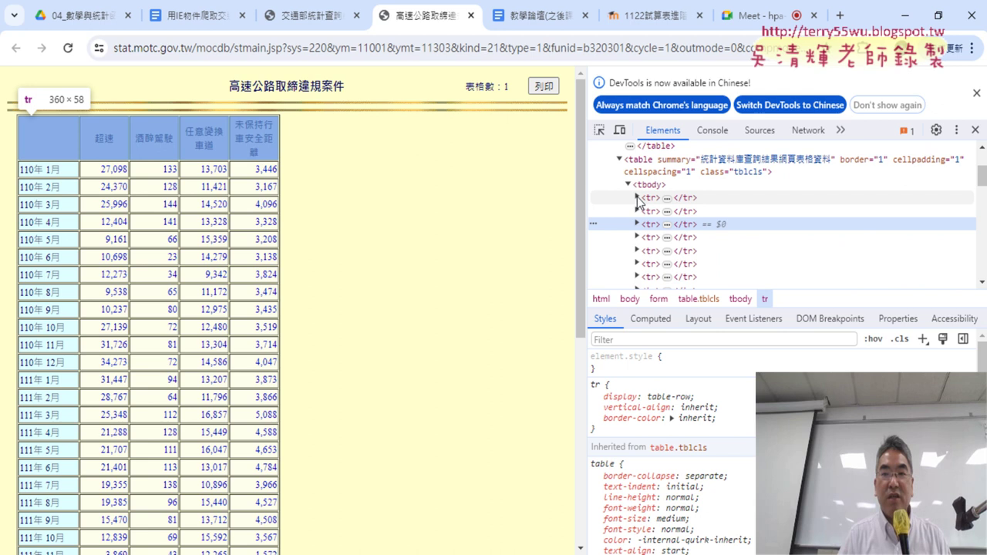
{"action": "left_click", "coordinate": [637, 198]}
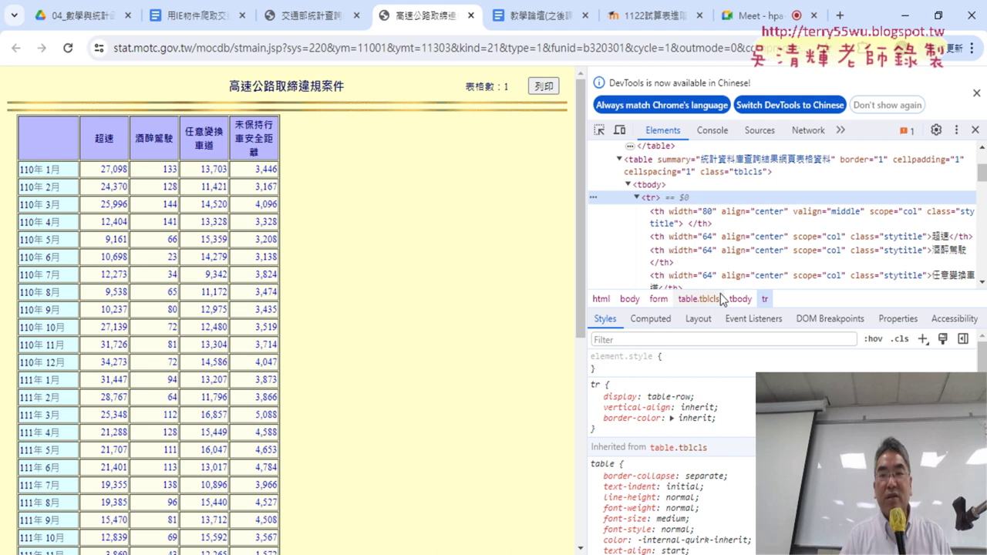
{"action": "left_click_drag", "start_coordinate": [589, 234], "coordinate": [557, 234]}
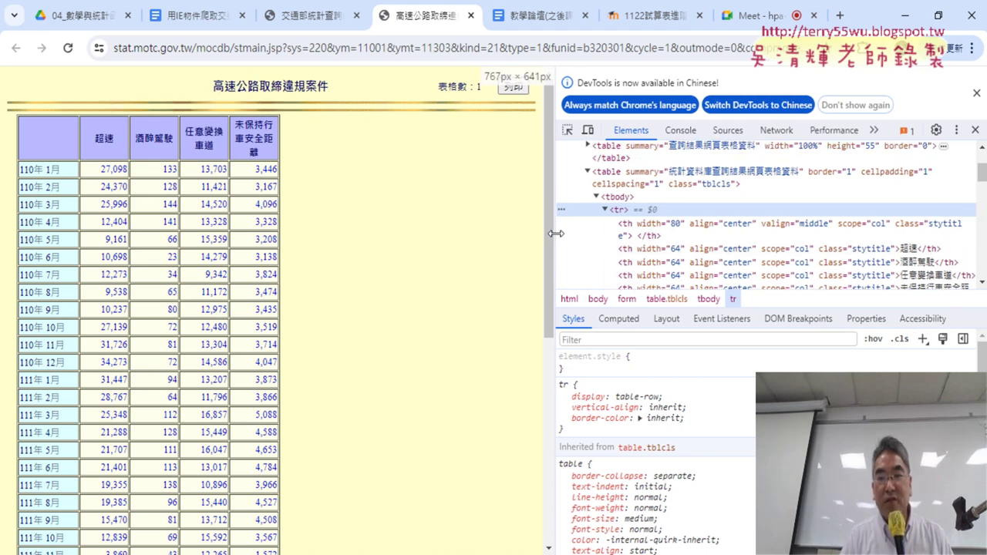